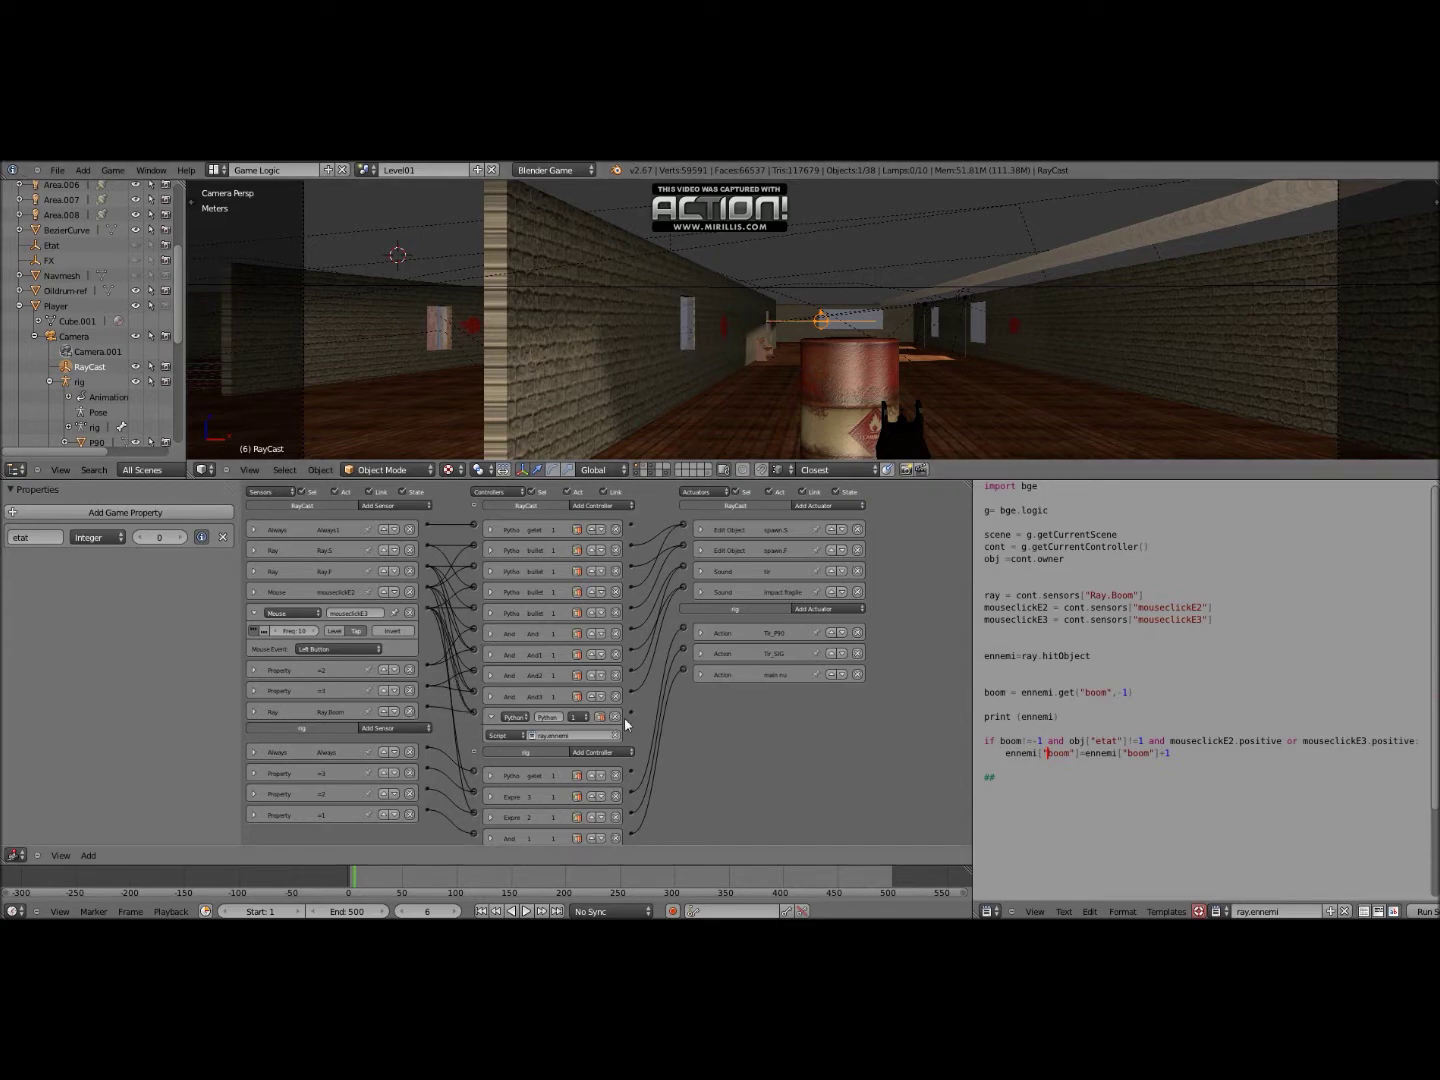
Step: Place the text cursor on the damage condition line of the ray.ennemi script
scroll(640, 729, "up", 2)
scroll(838, 823, "down", 3)
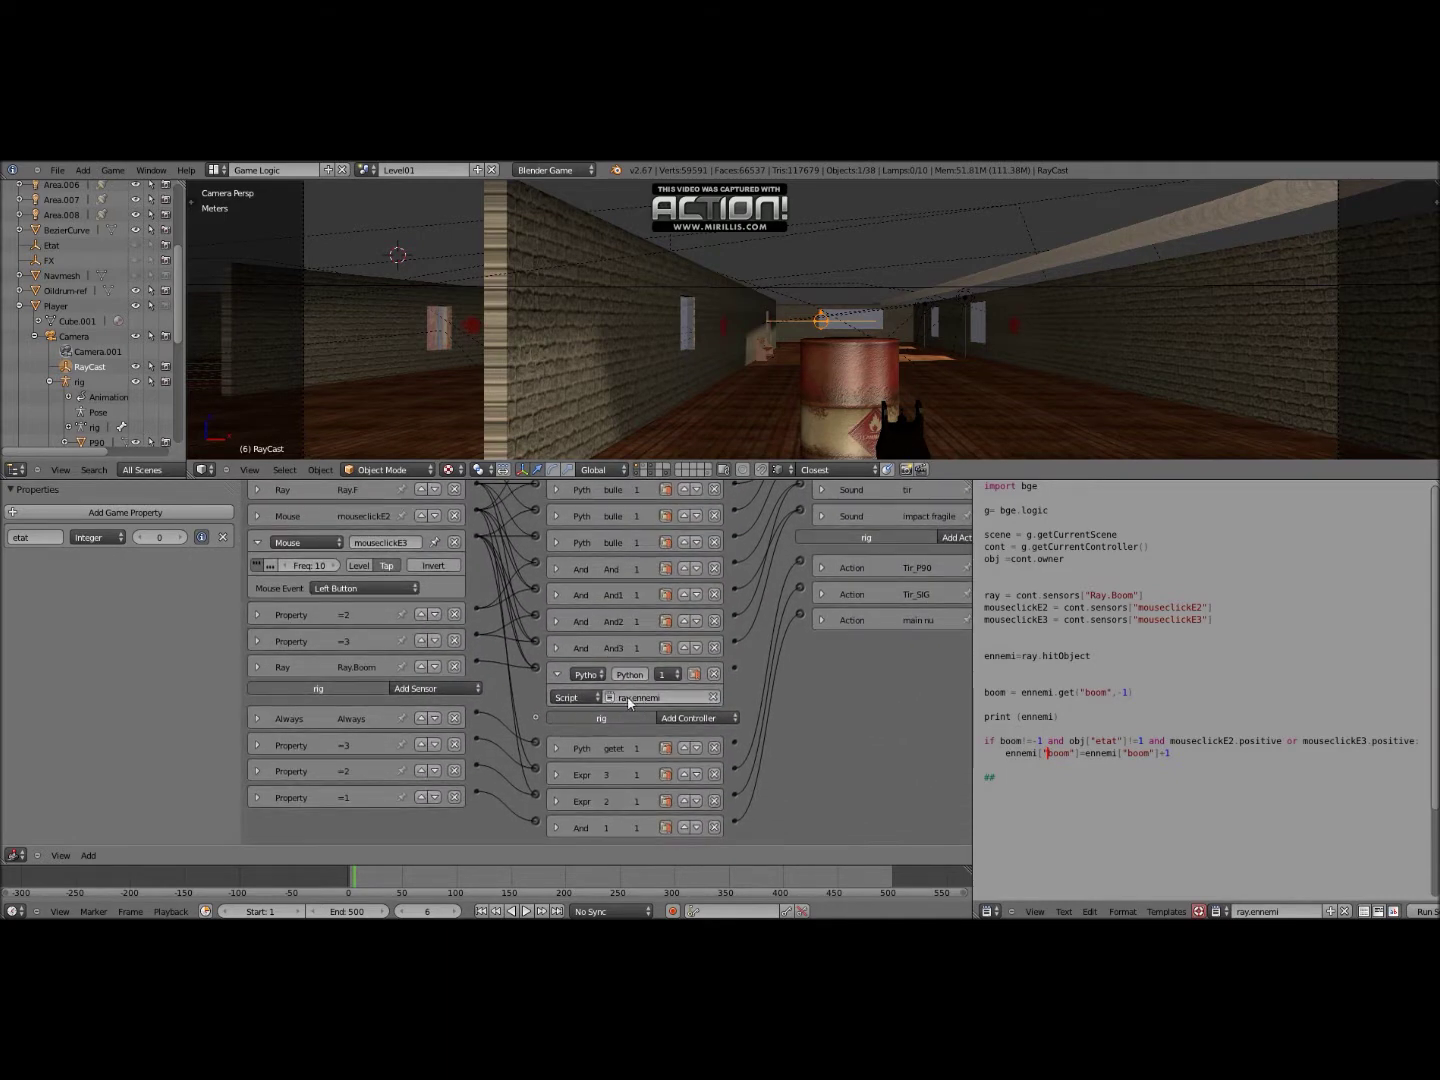
left_click(980, 742)
Step: Expand the RayCast object's first Python controller to reveal its getetat script
scroll(876, 734, "down", 1, "ctrl")
middle_click_drag(875, 733, 831, 776)
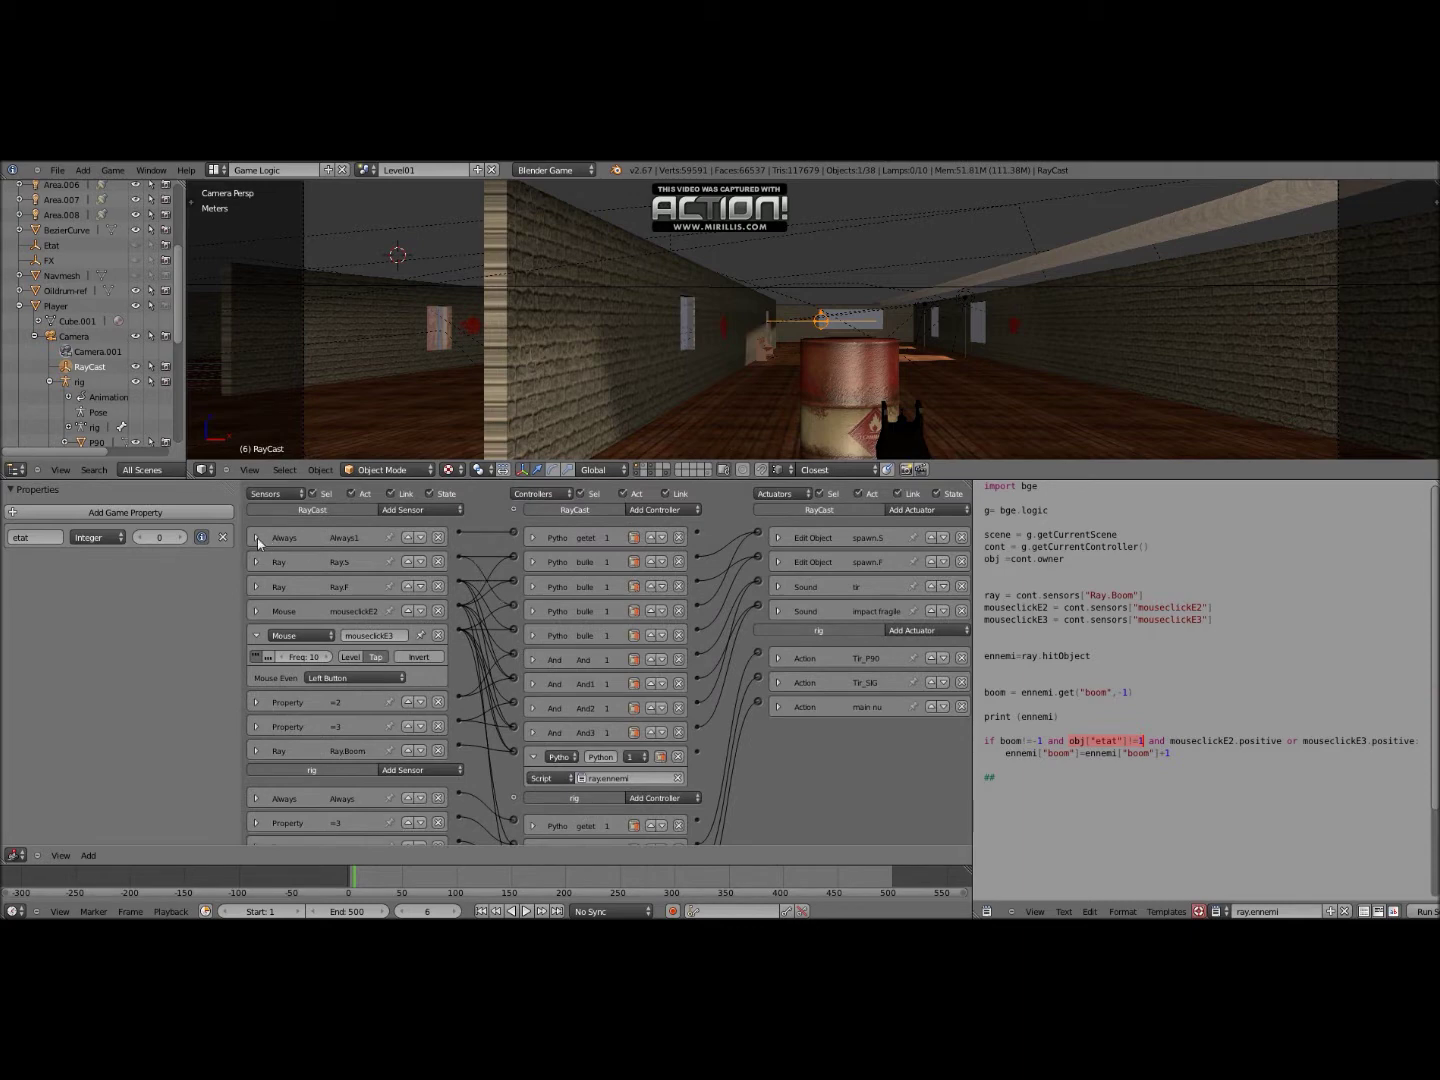
left_click(533, 538)
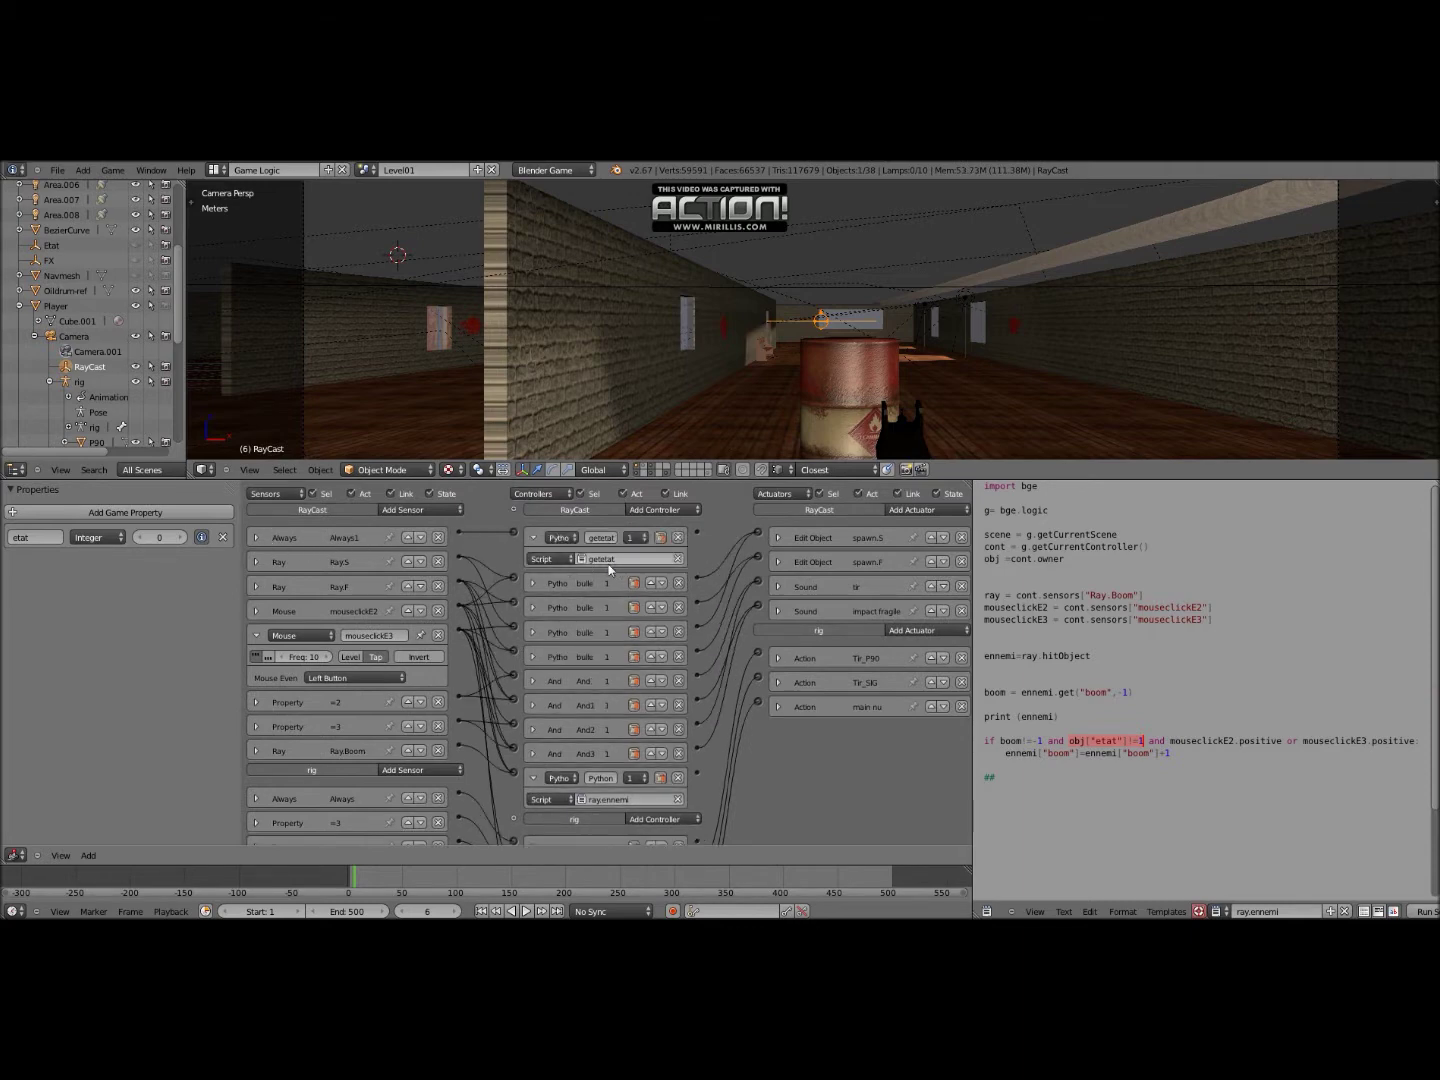
Step: Show the getetat script in the Text Editor
left_click(1224, 912)
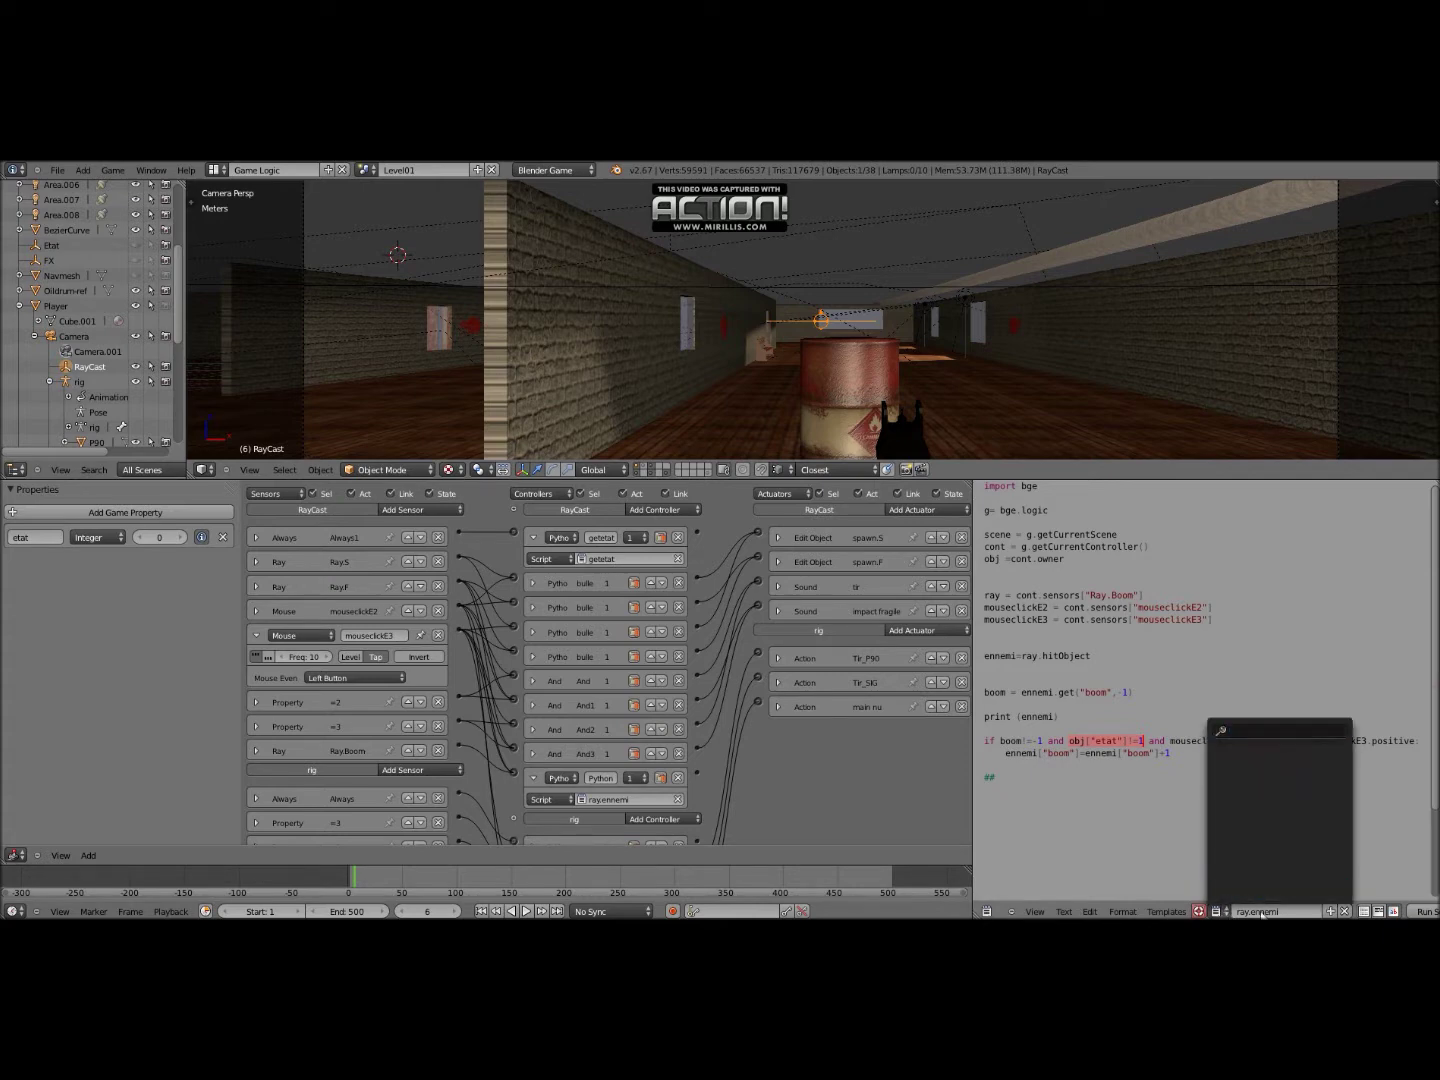
left_click(1238, 904)
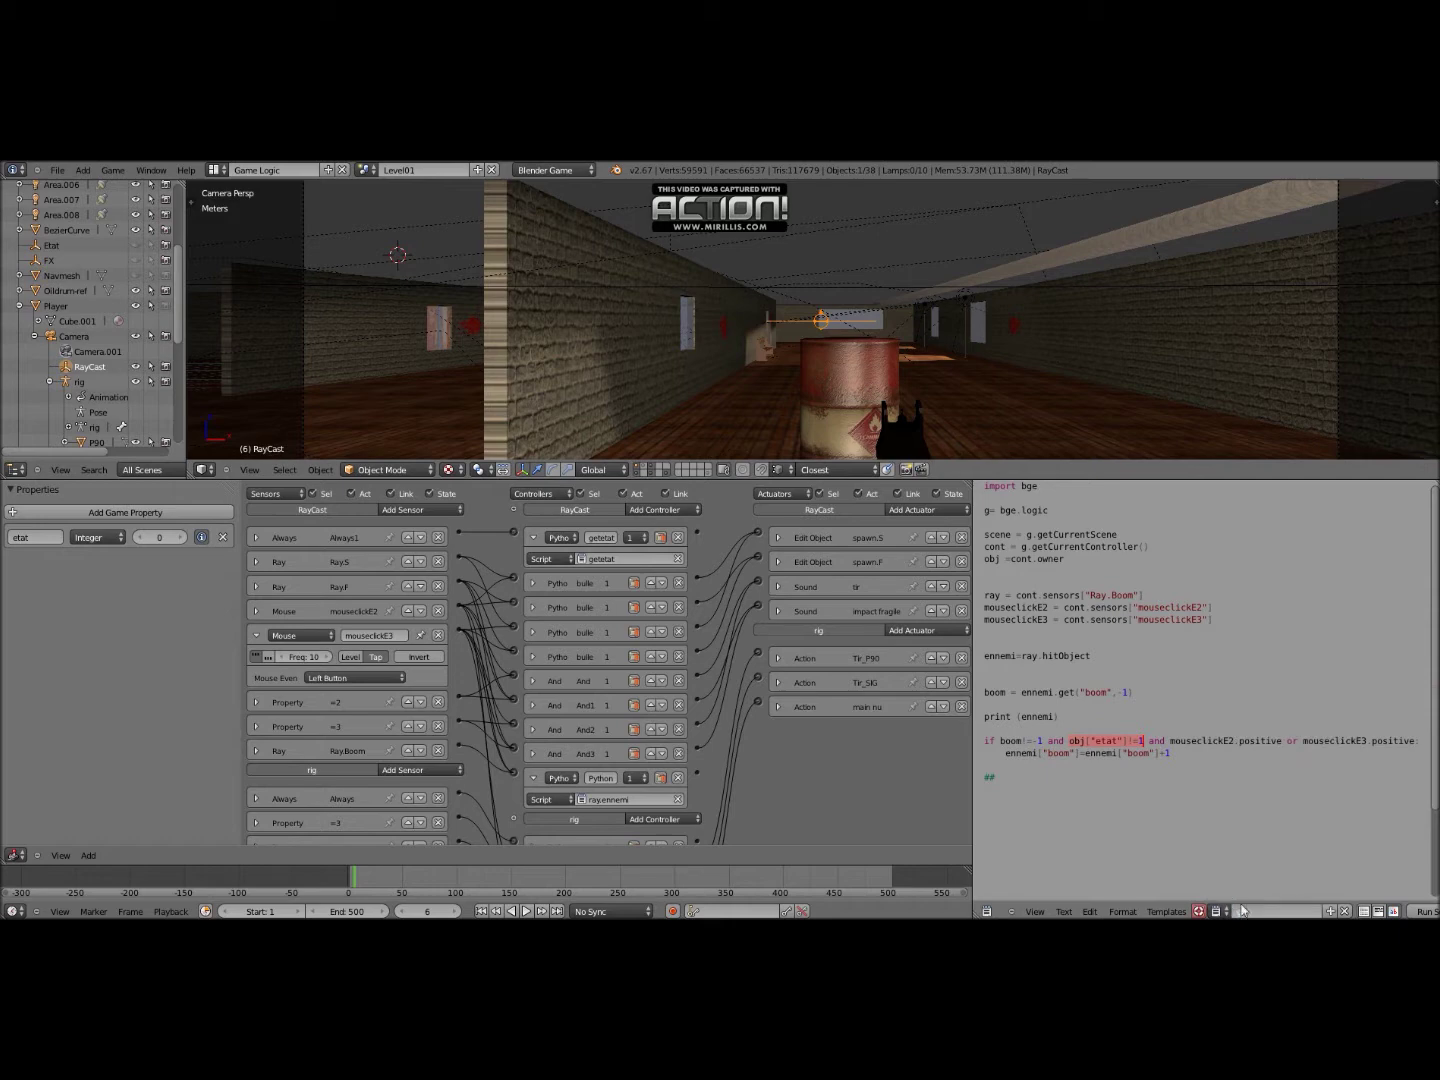
left_click(1221, 913)
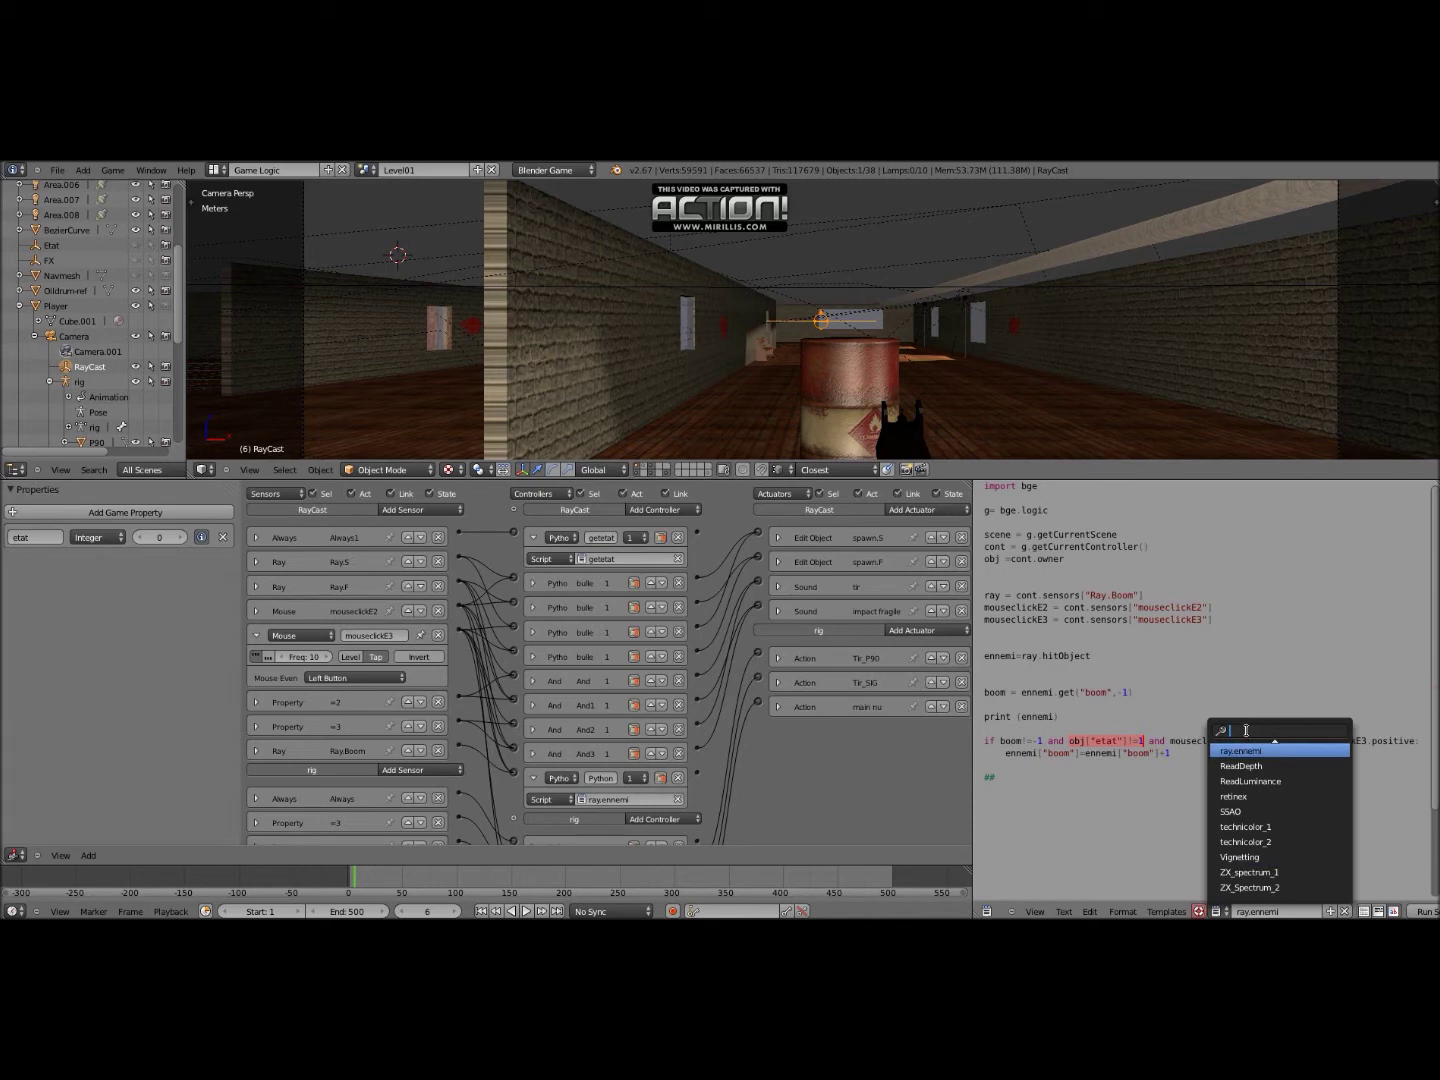
type("get")
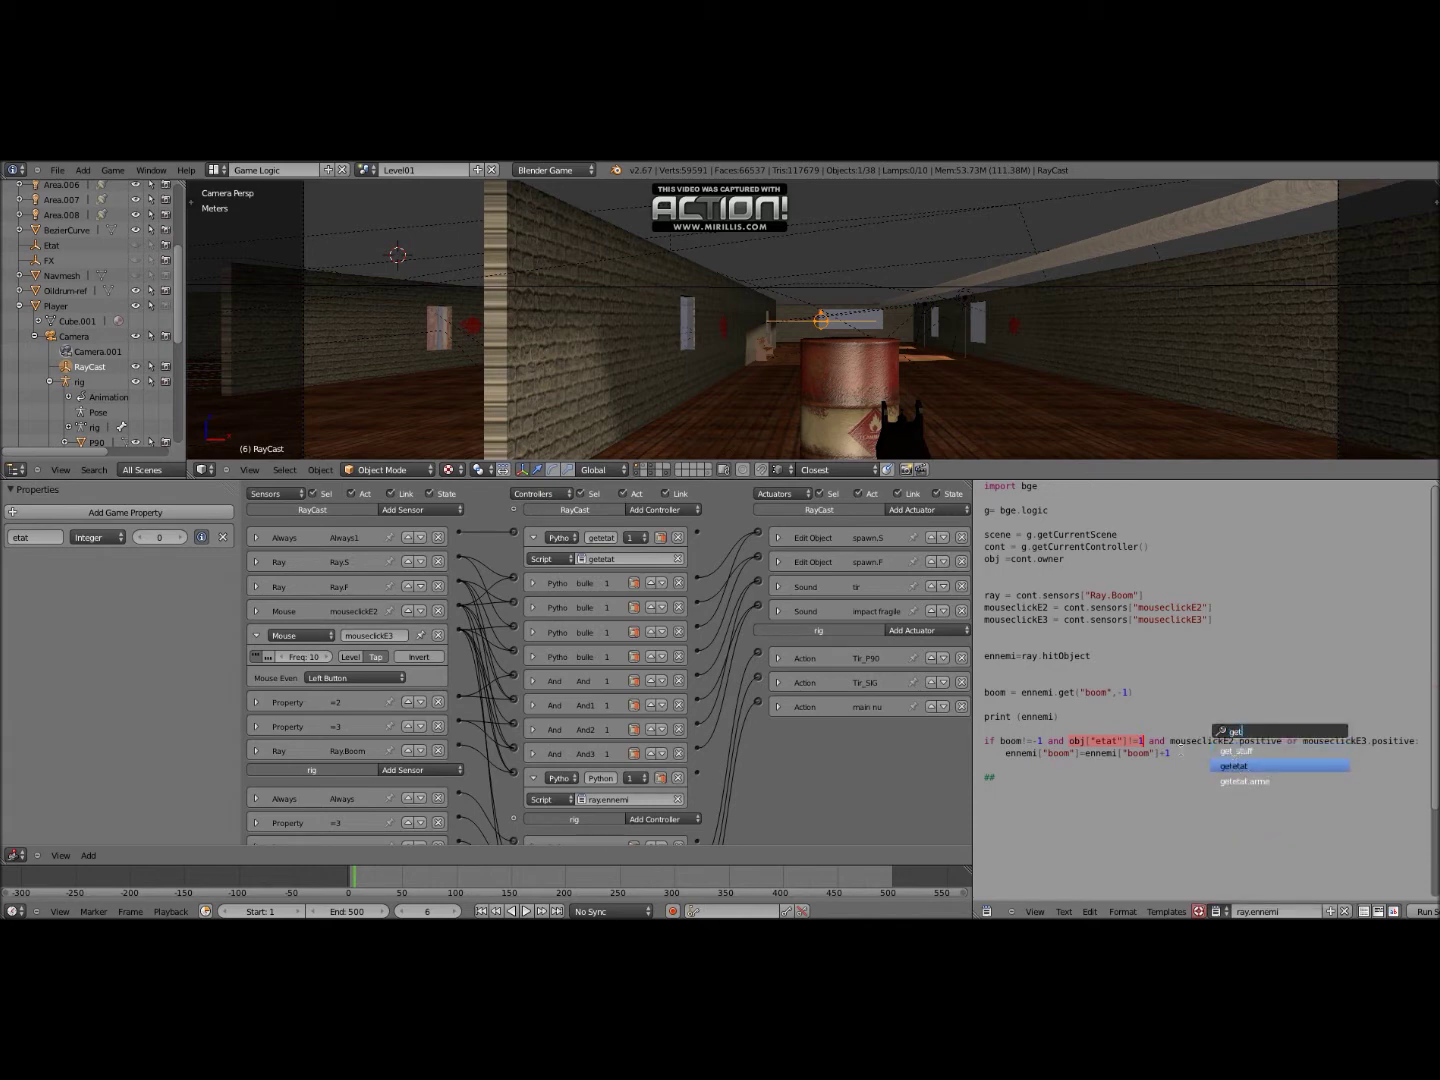
left_click(1240, 766)
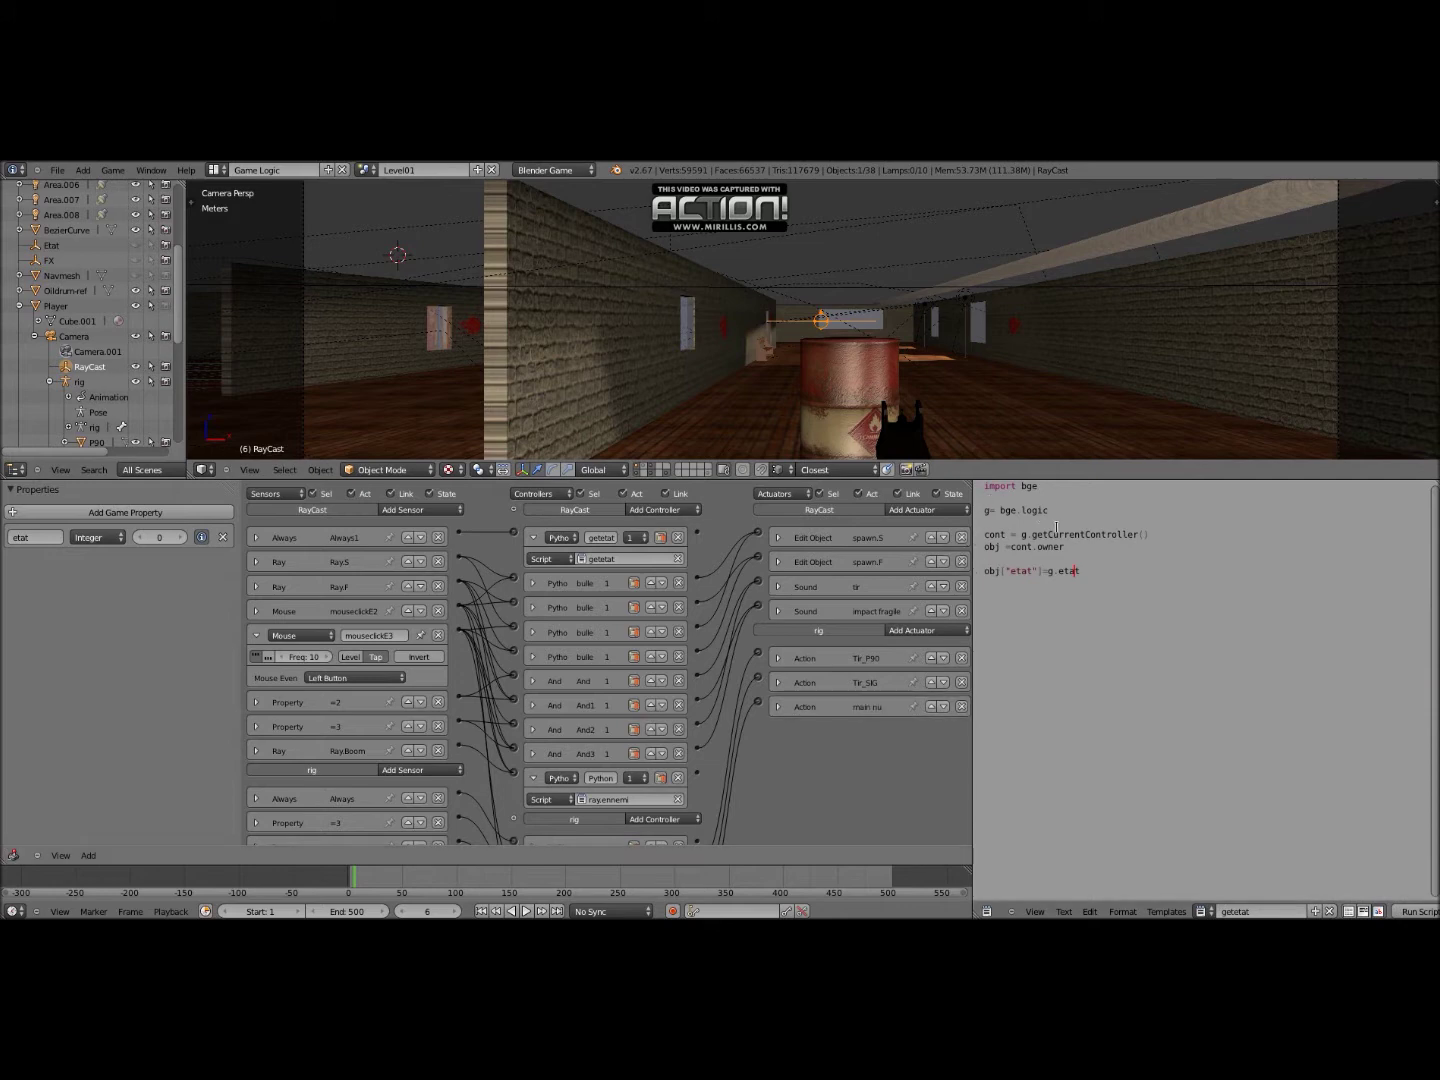
Step: Open changement.etat.txt in the Text Editor and collapse the getetat controller
left_click(1201, 912)
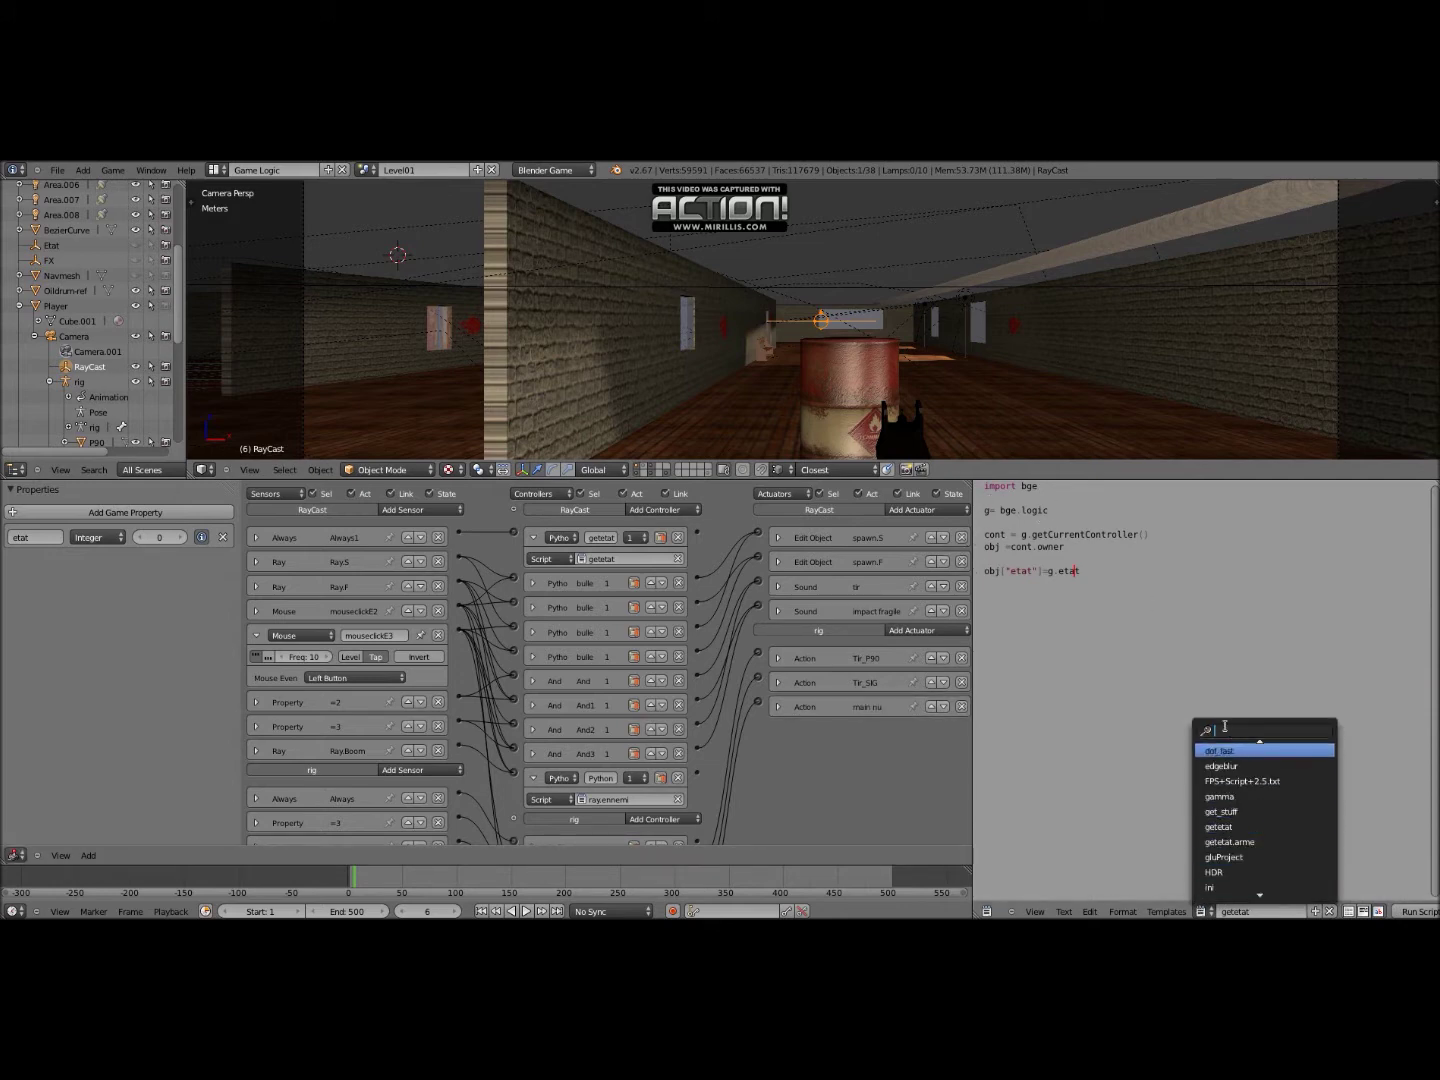
type("c")
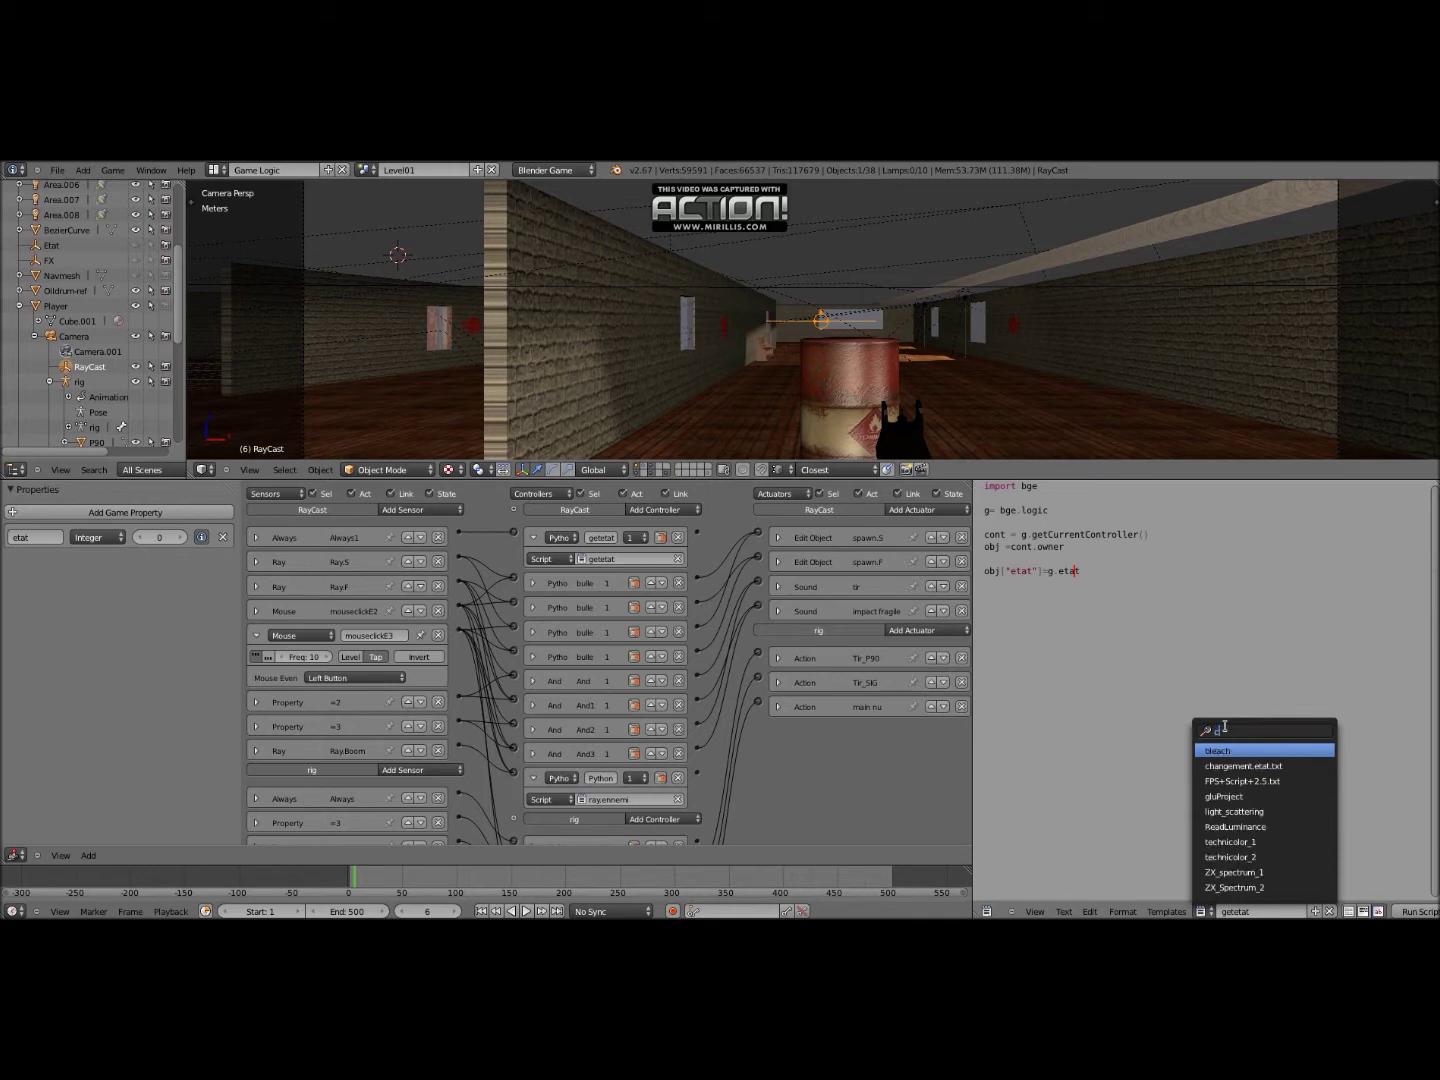
type("h")
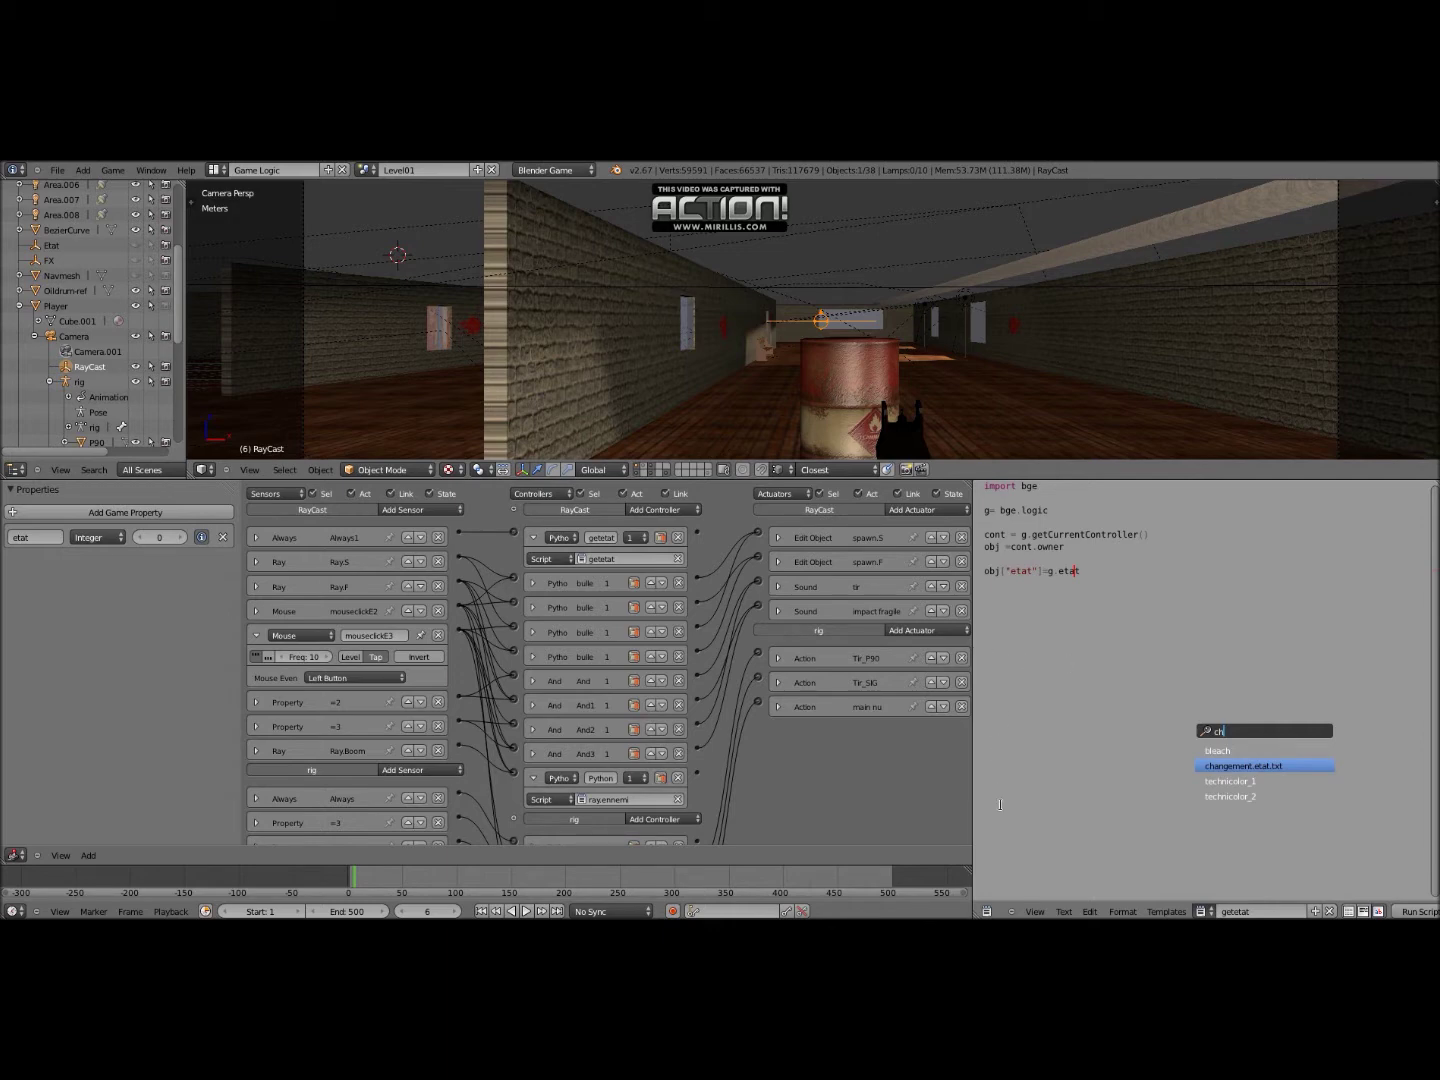
key("Return")
left_click(536, 538)
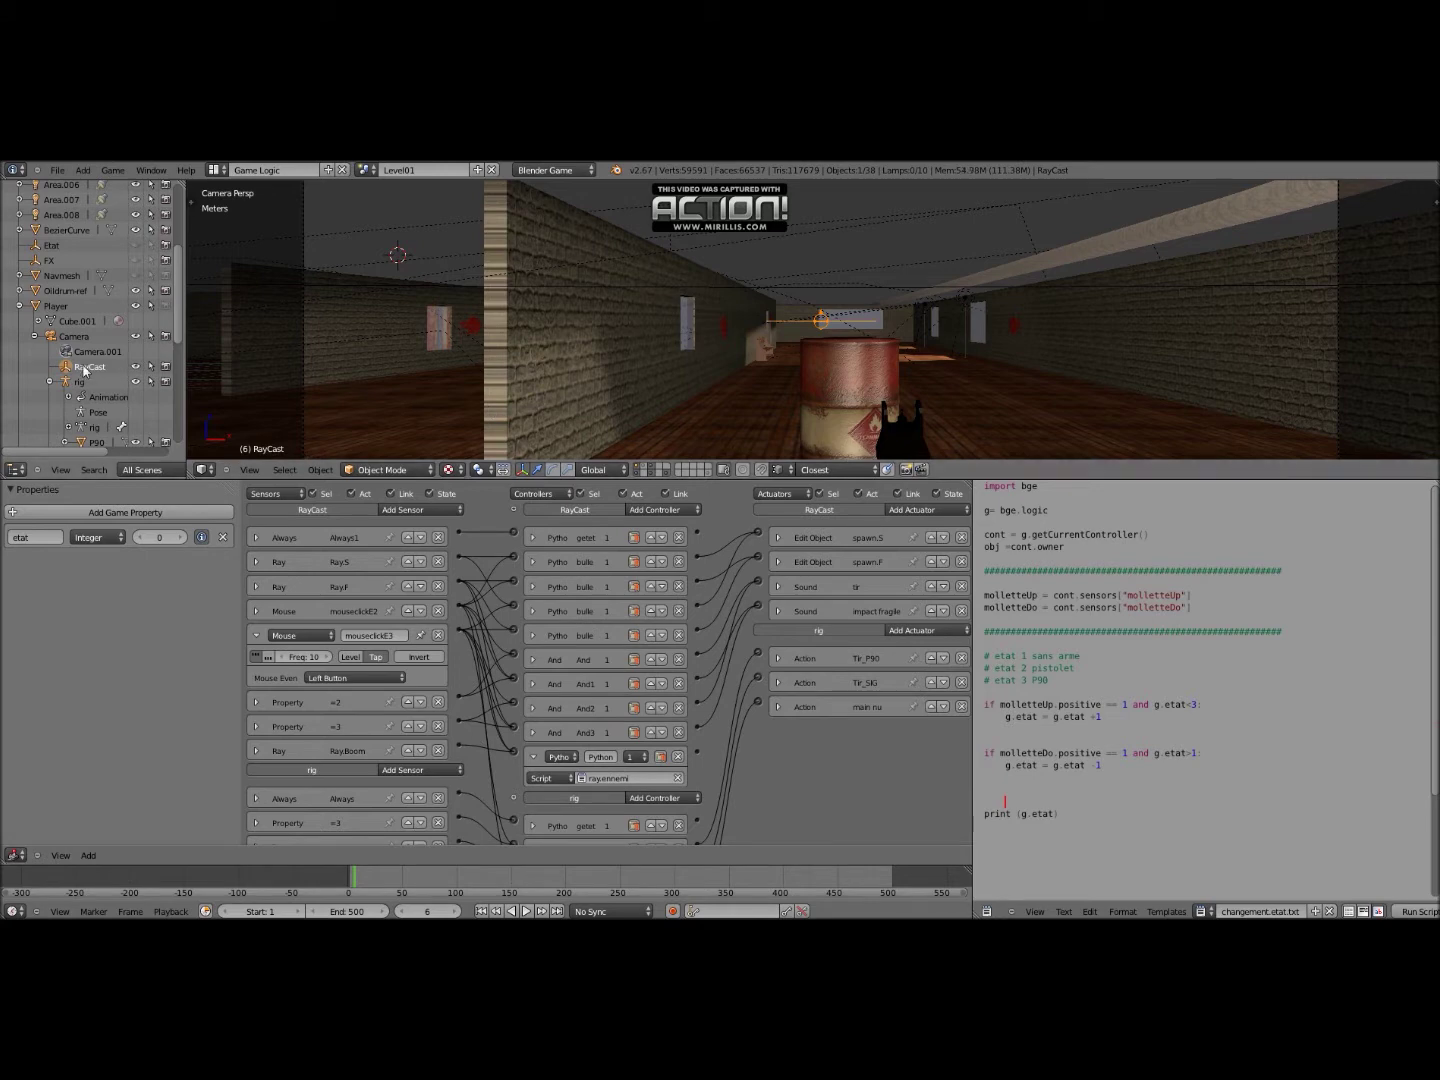
Step: Select the Oildrum-ref barrel, switch the Text Editor to ray.ennemi, and show the system console
right_click(871, 352)
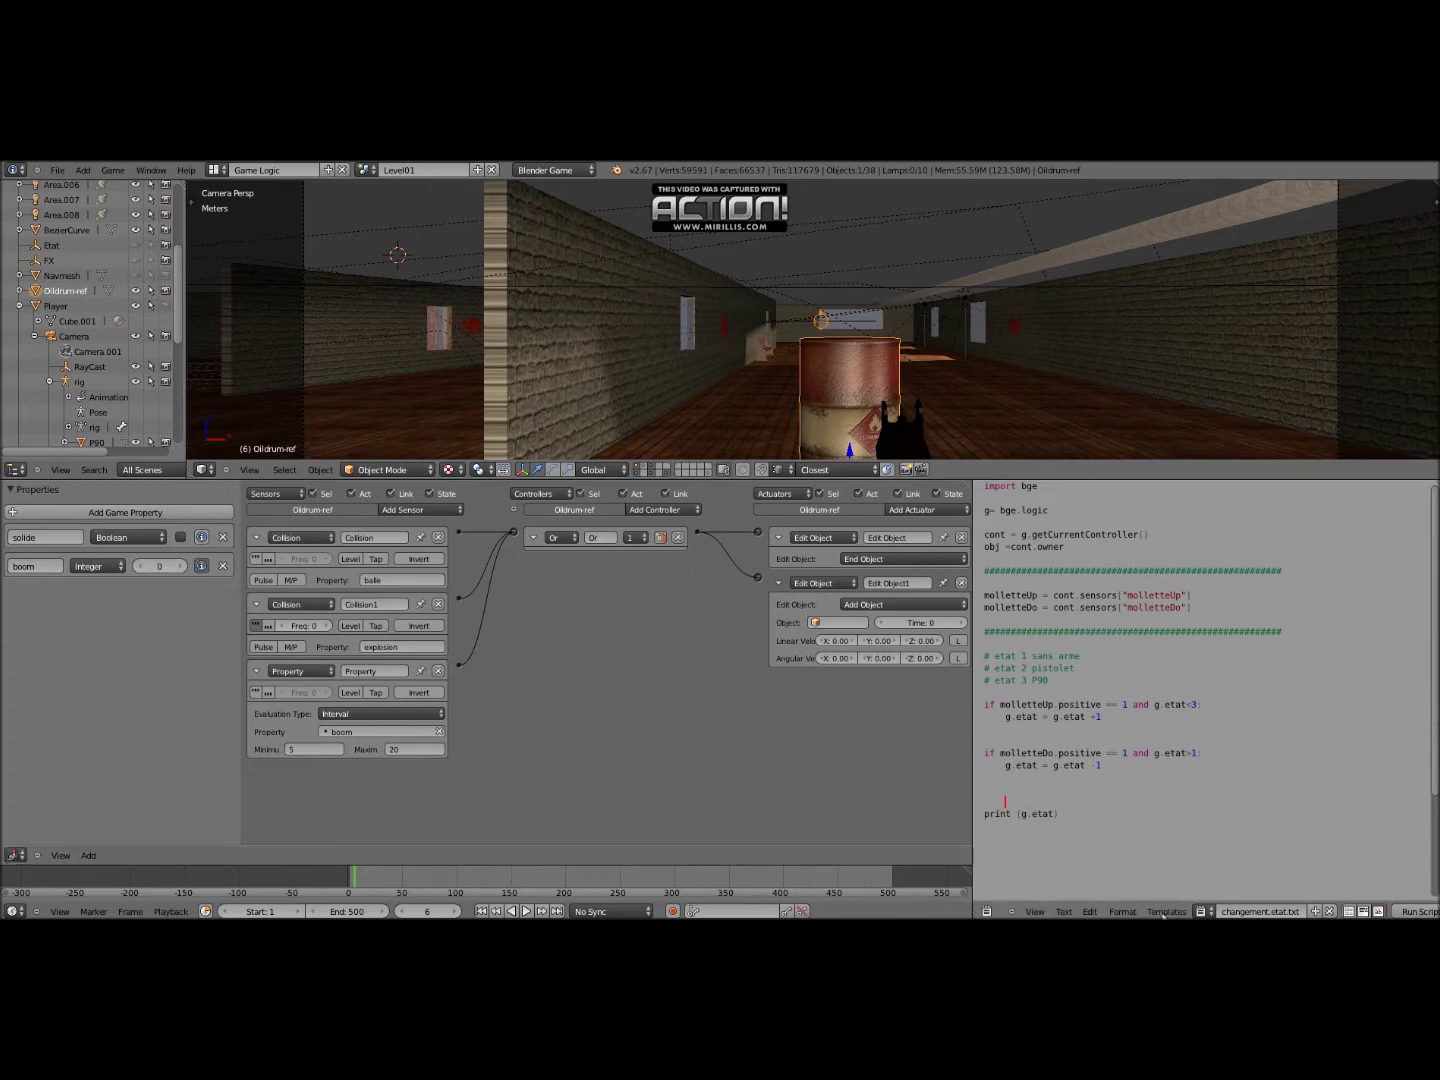
left_click(1203, 912)
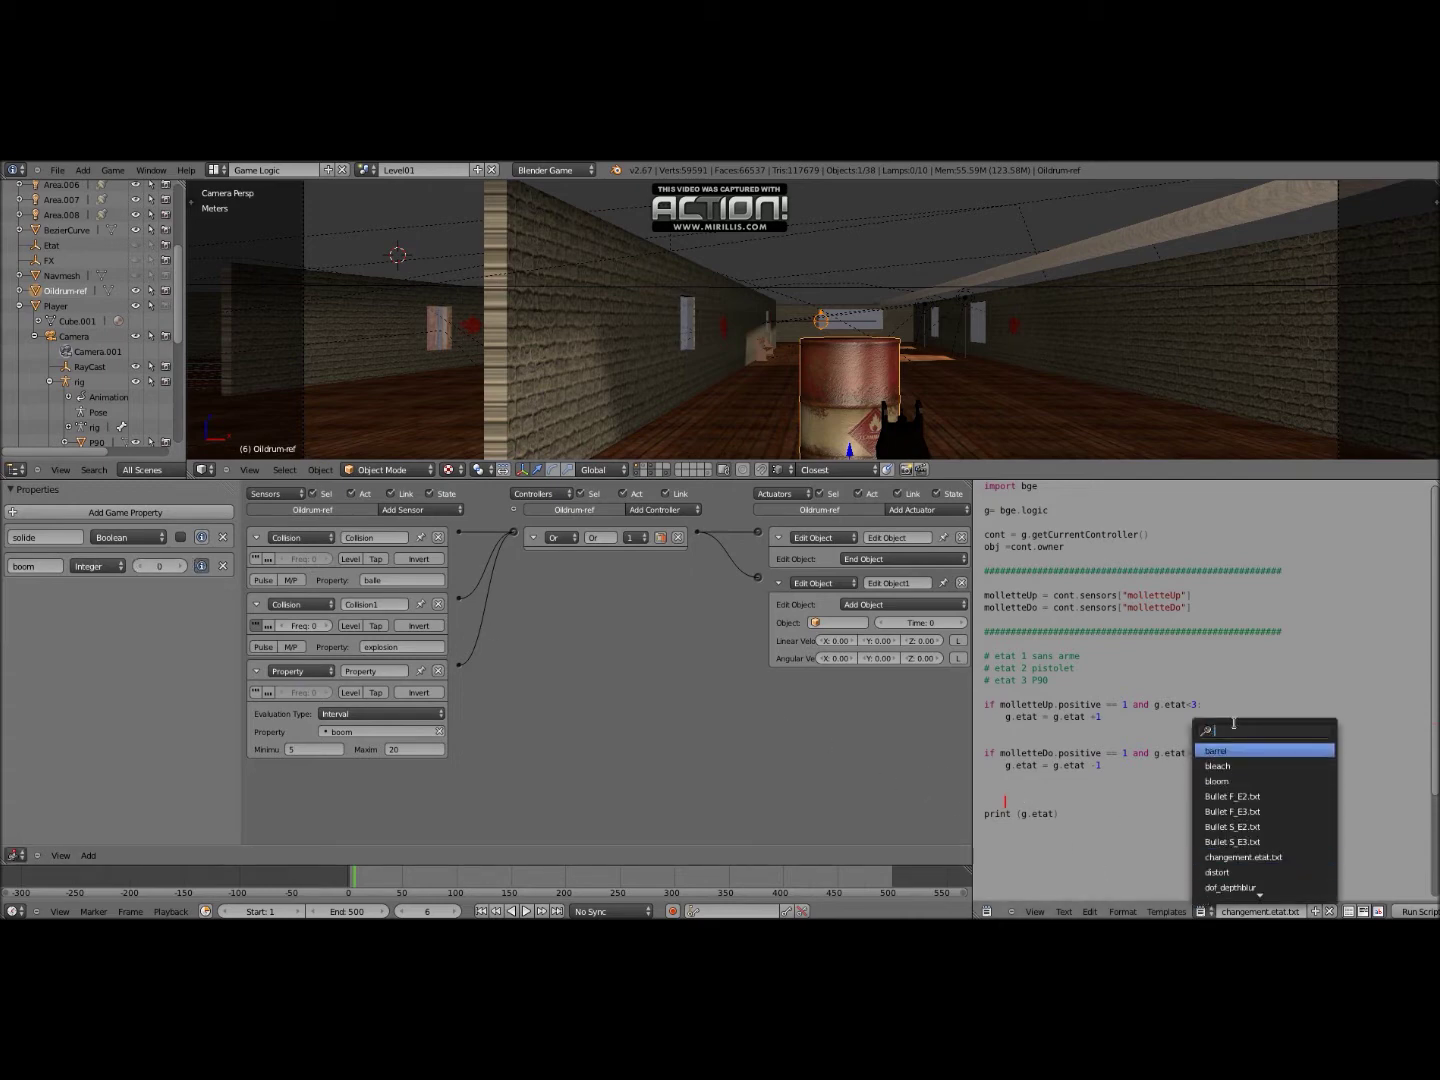
type("ray")
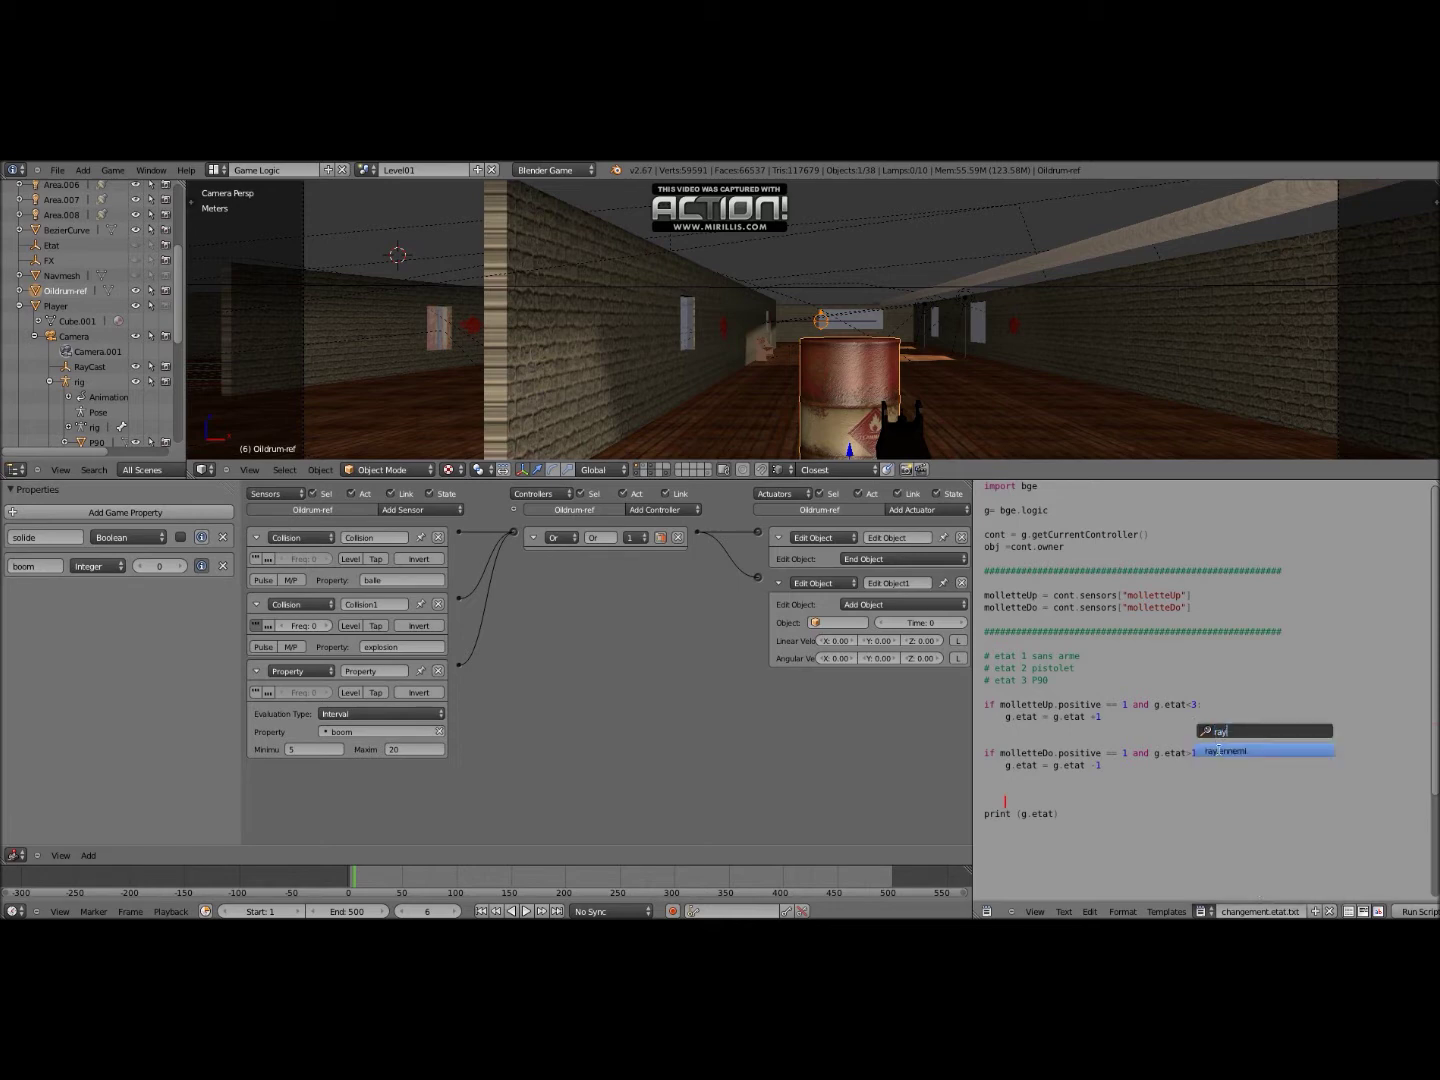
key("Return")
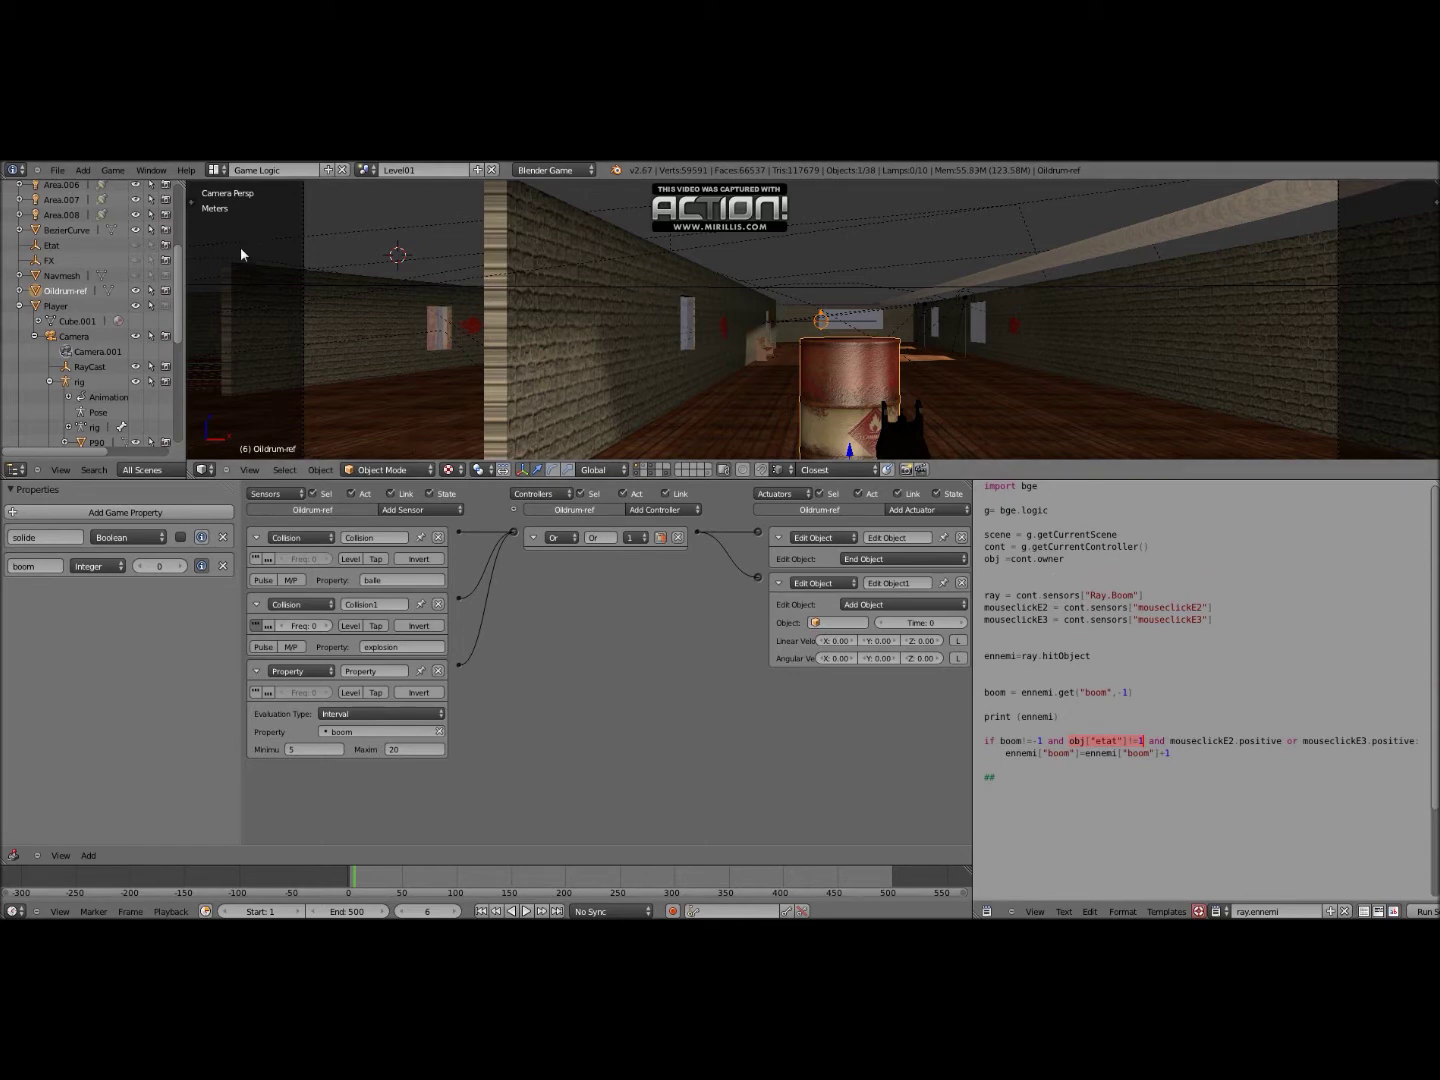
left_click(151, 170)
left_click(177, 256)
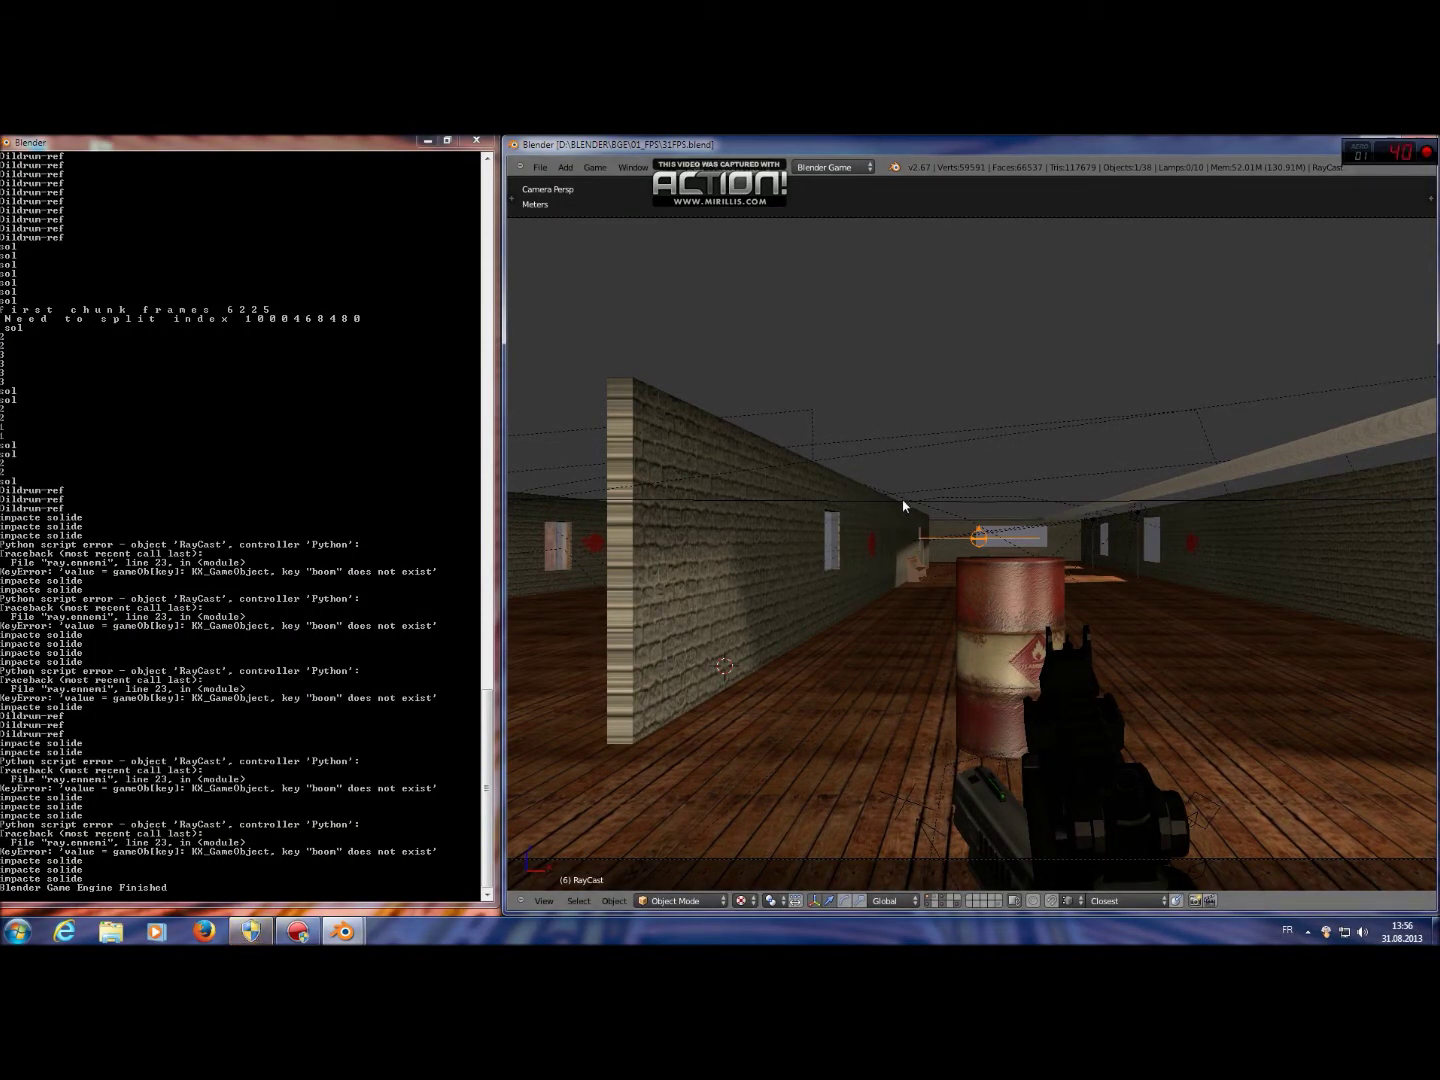
Step: Start the game, walk toward the barrel and cycle weapons 2, 3, 2, 1
key("p")
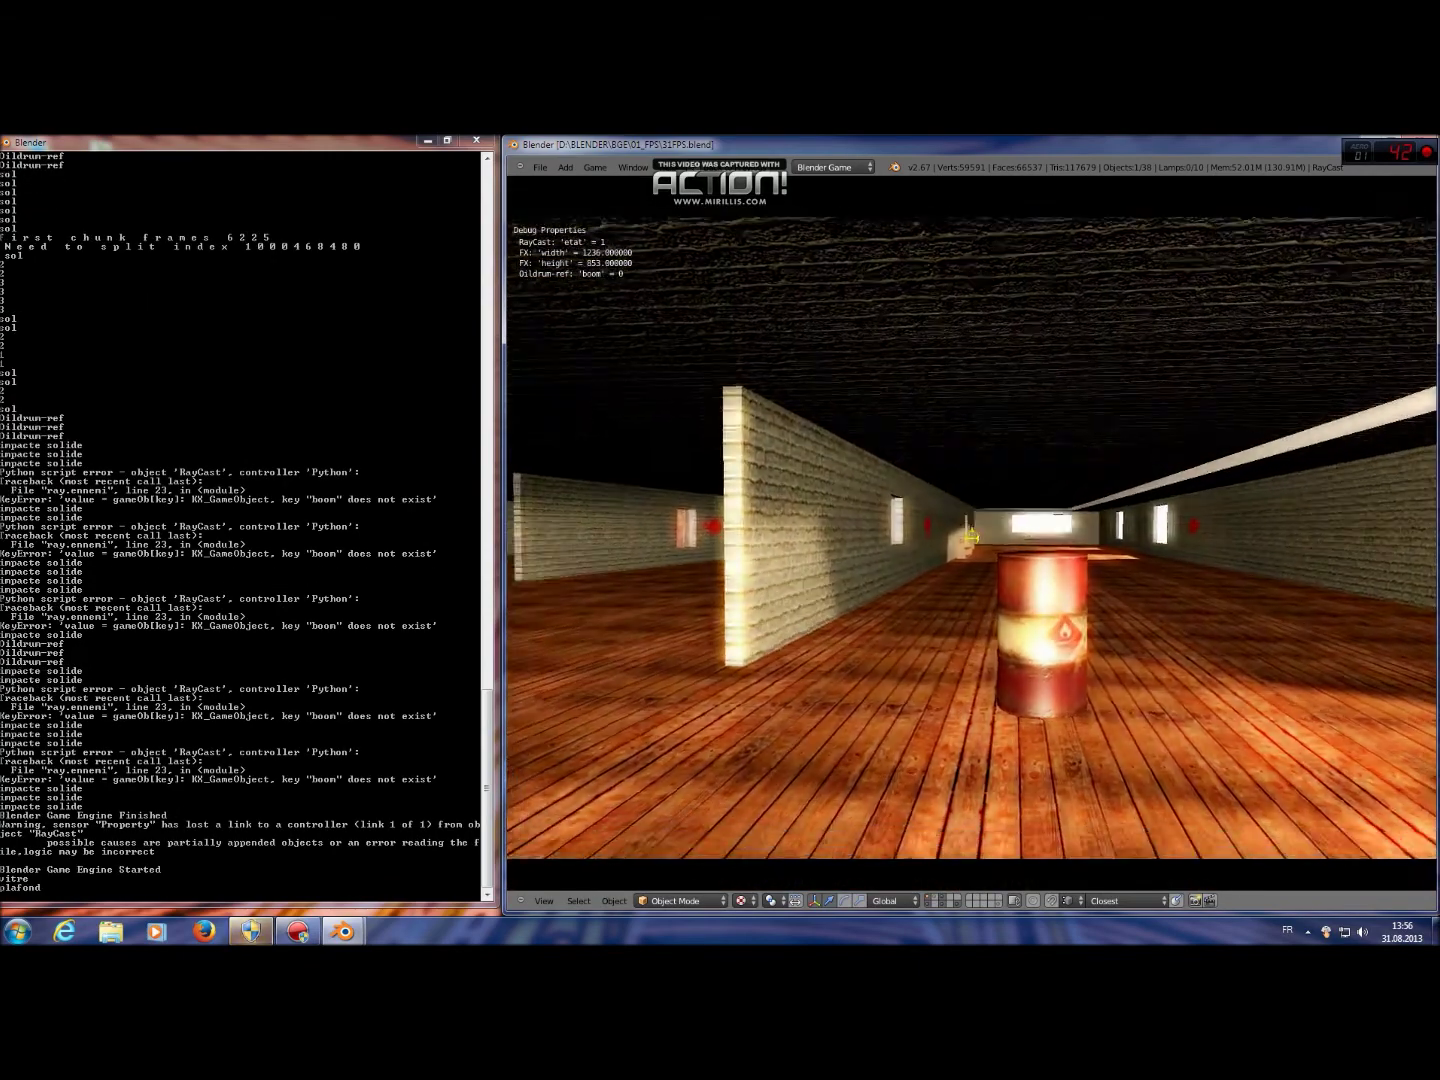
key("s")
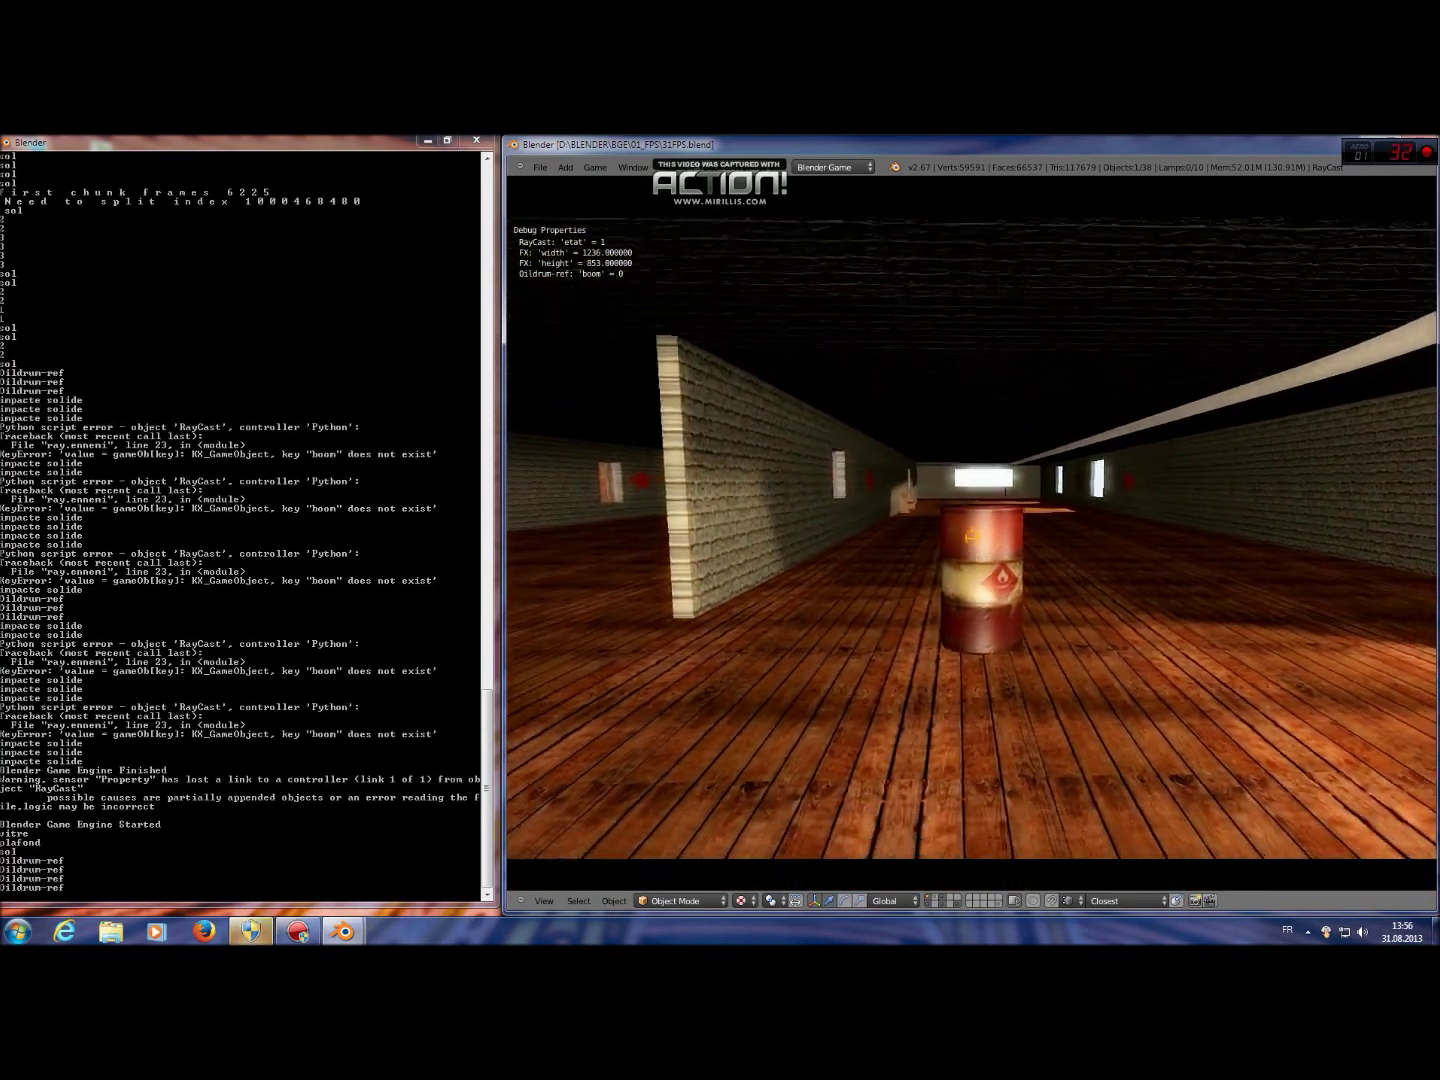
left_click(971, 530)
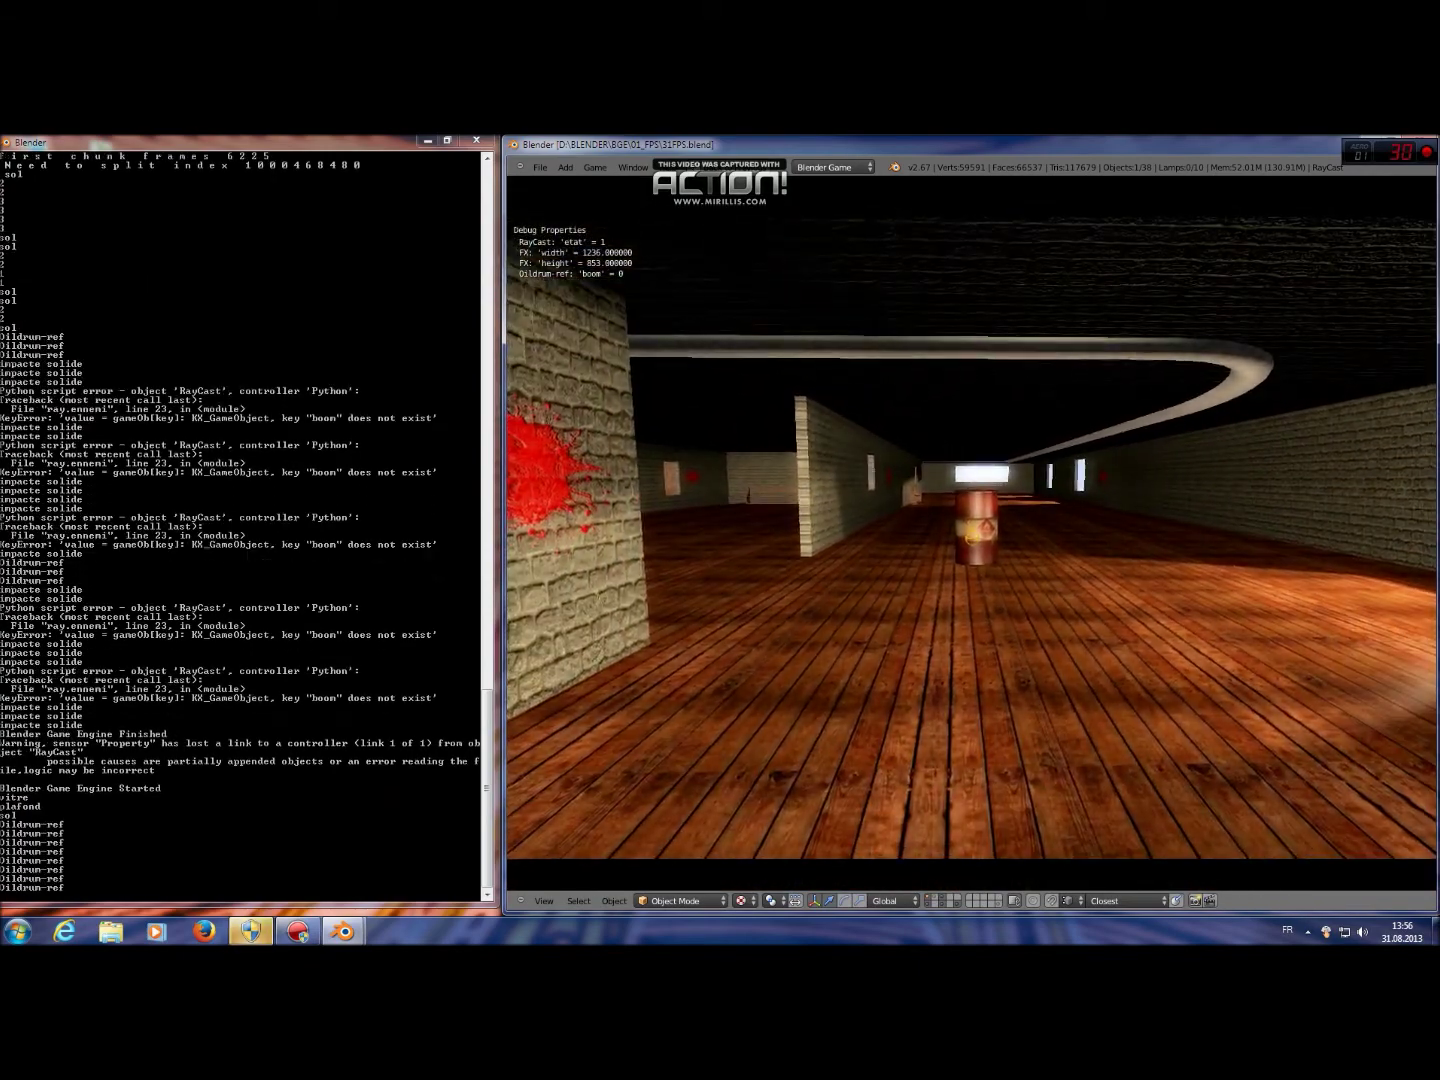
key("w")
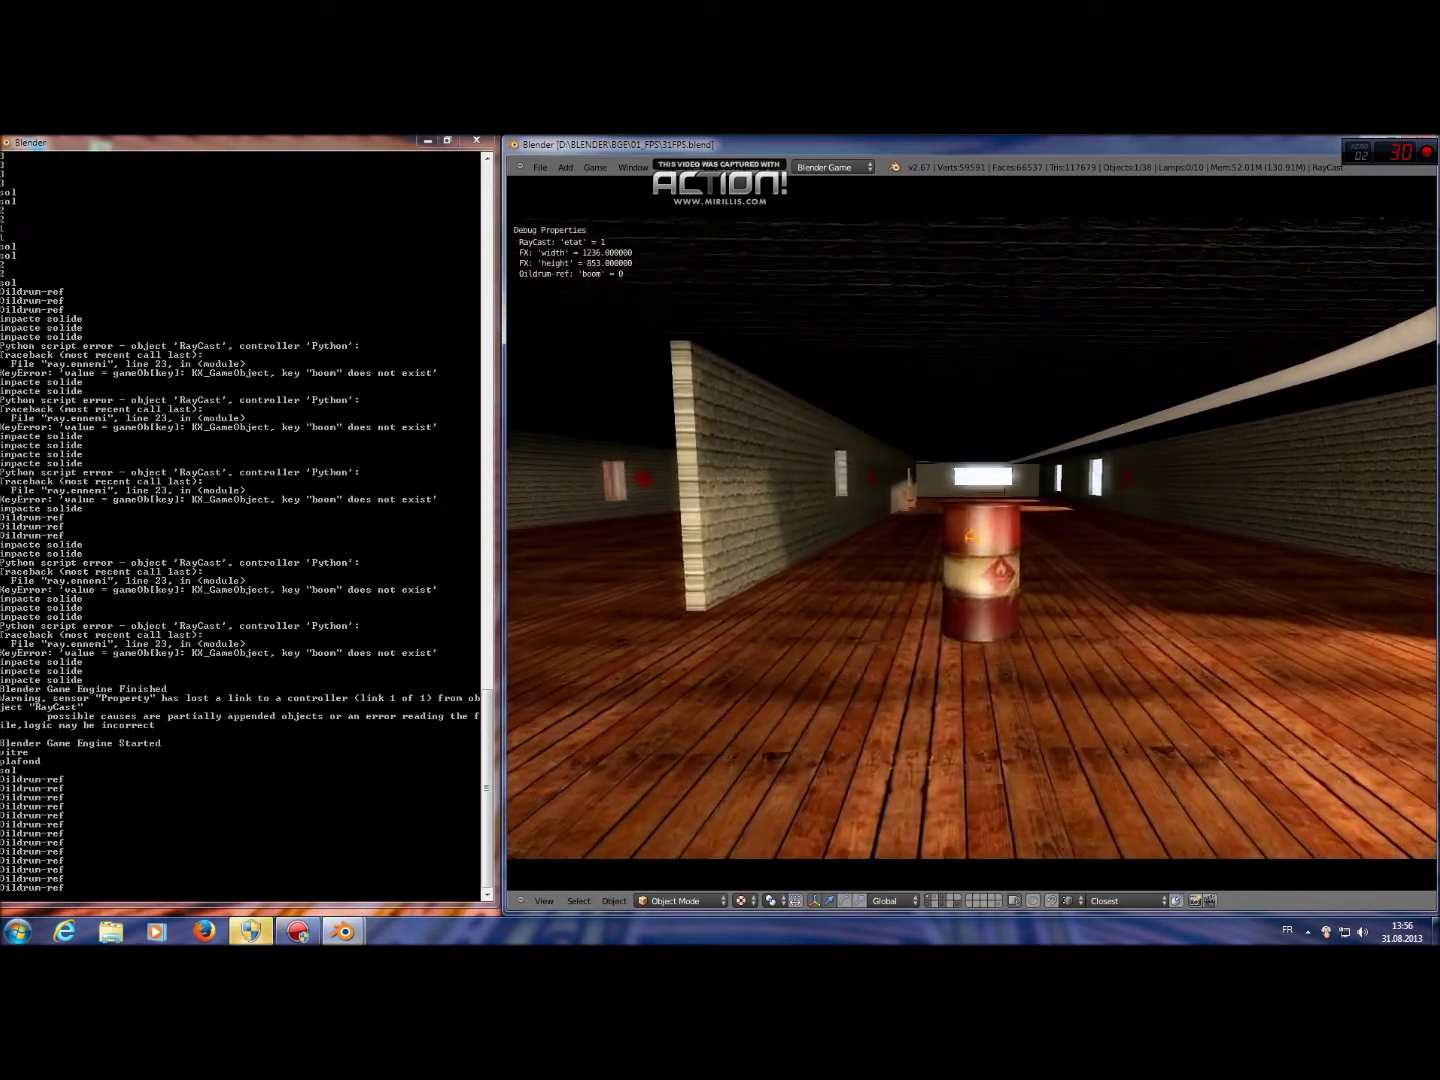
key("2")
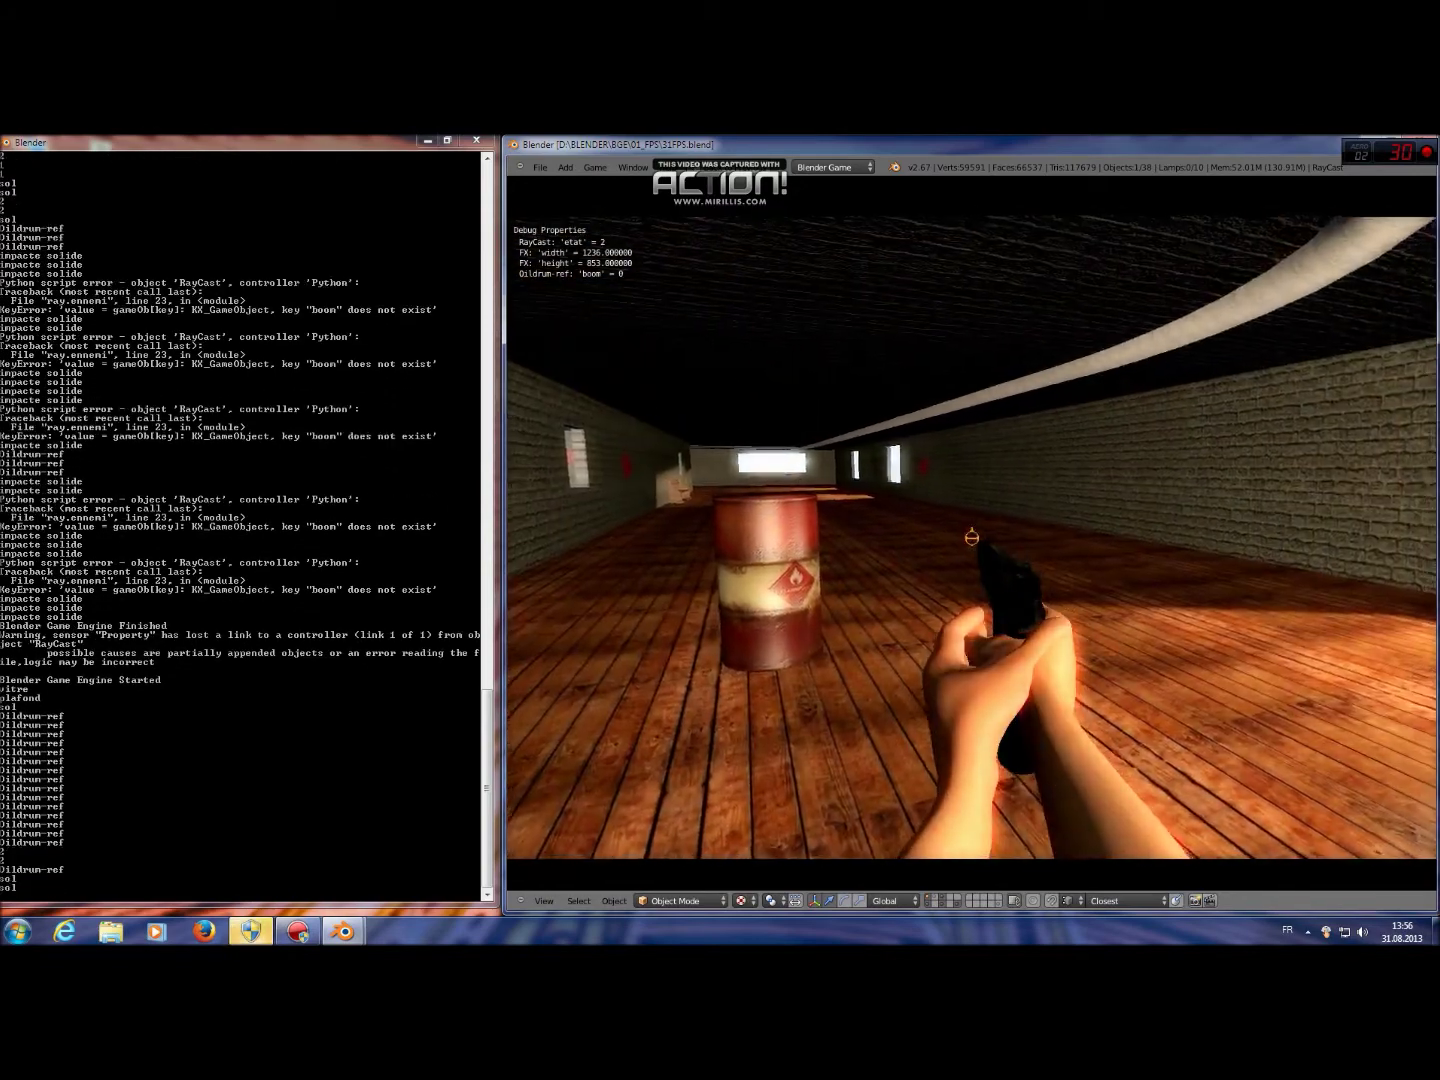
key("3")
key("2")
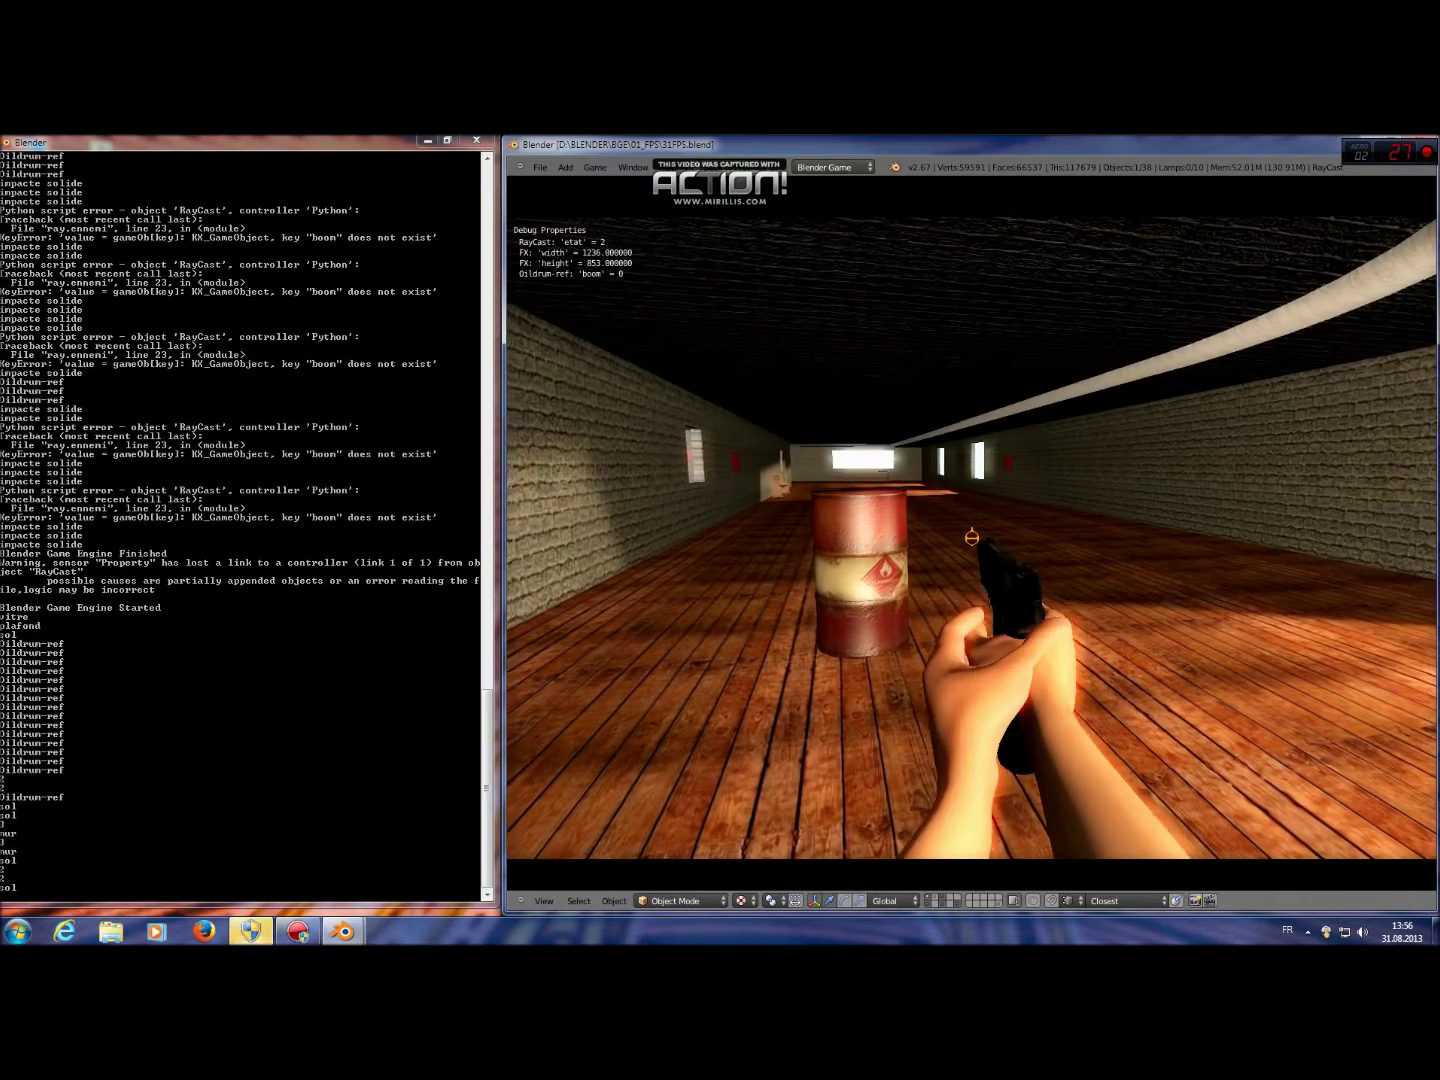
key("1")
Step: Fire at the walls and floor, then shoot the oil drum until destroyed
left_click(971, 537)
left_click(971, 537)
left_click(971, 536)
left_click(971, 537)
left_click(971, 536)
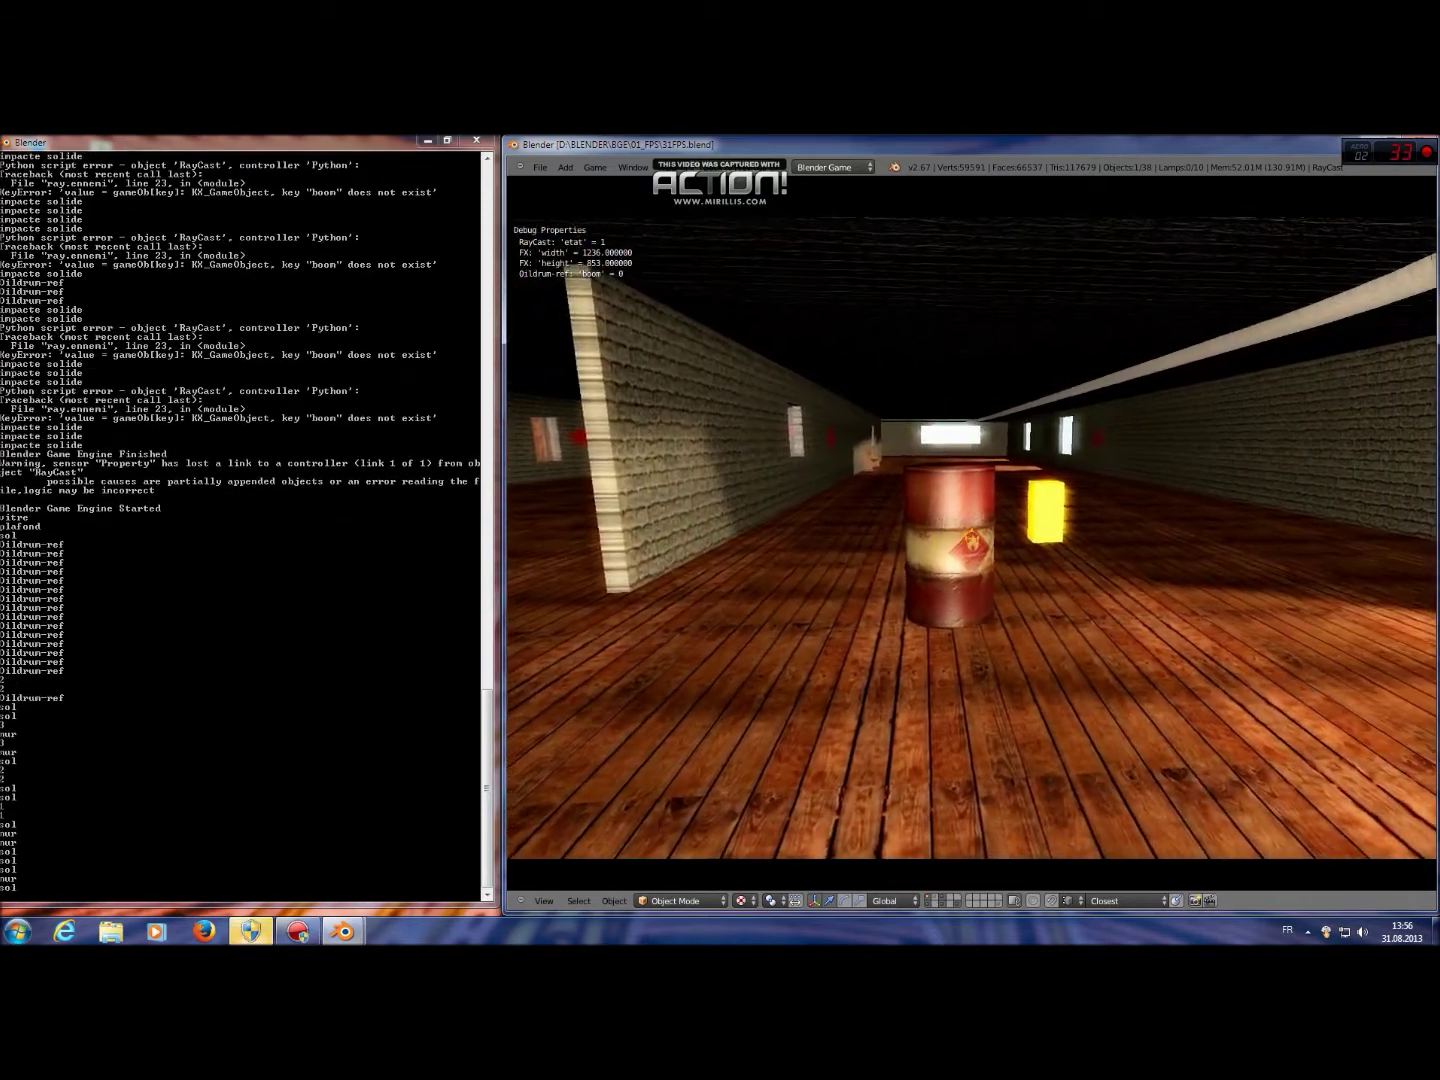
left_click(971, 536)
left_click(971, 537)
left_click(971, 536)
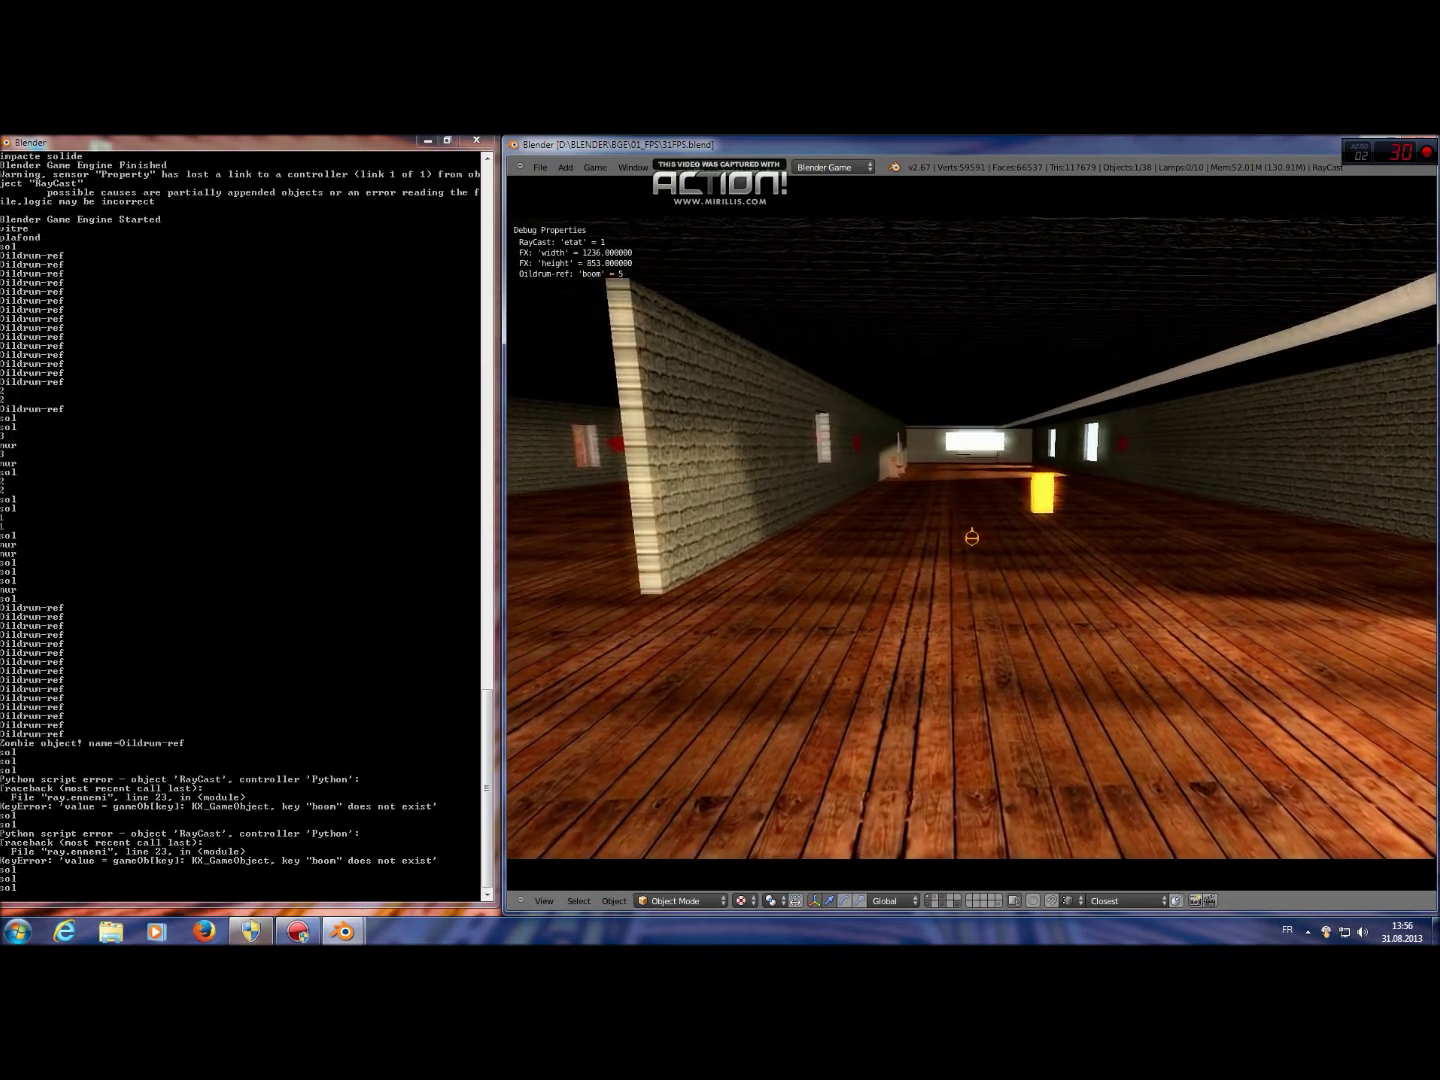
Step: Restart the game and switch to the pistol, then the rifle
key("Escape")
key("p")
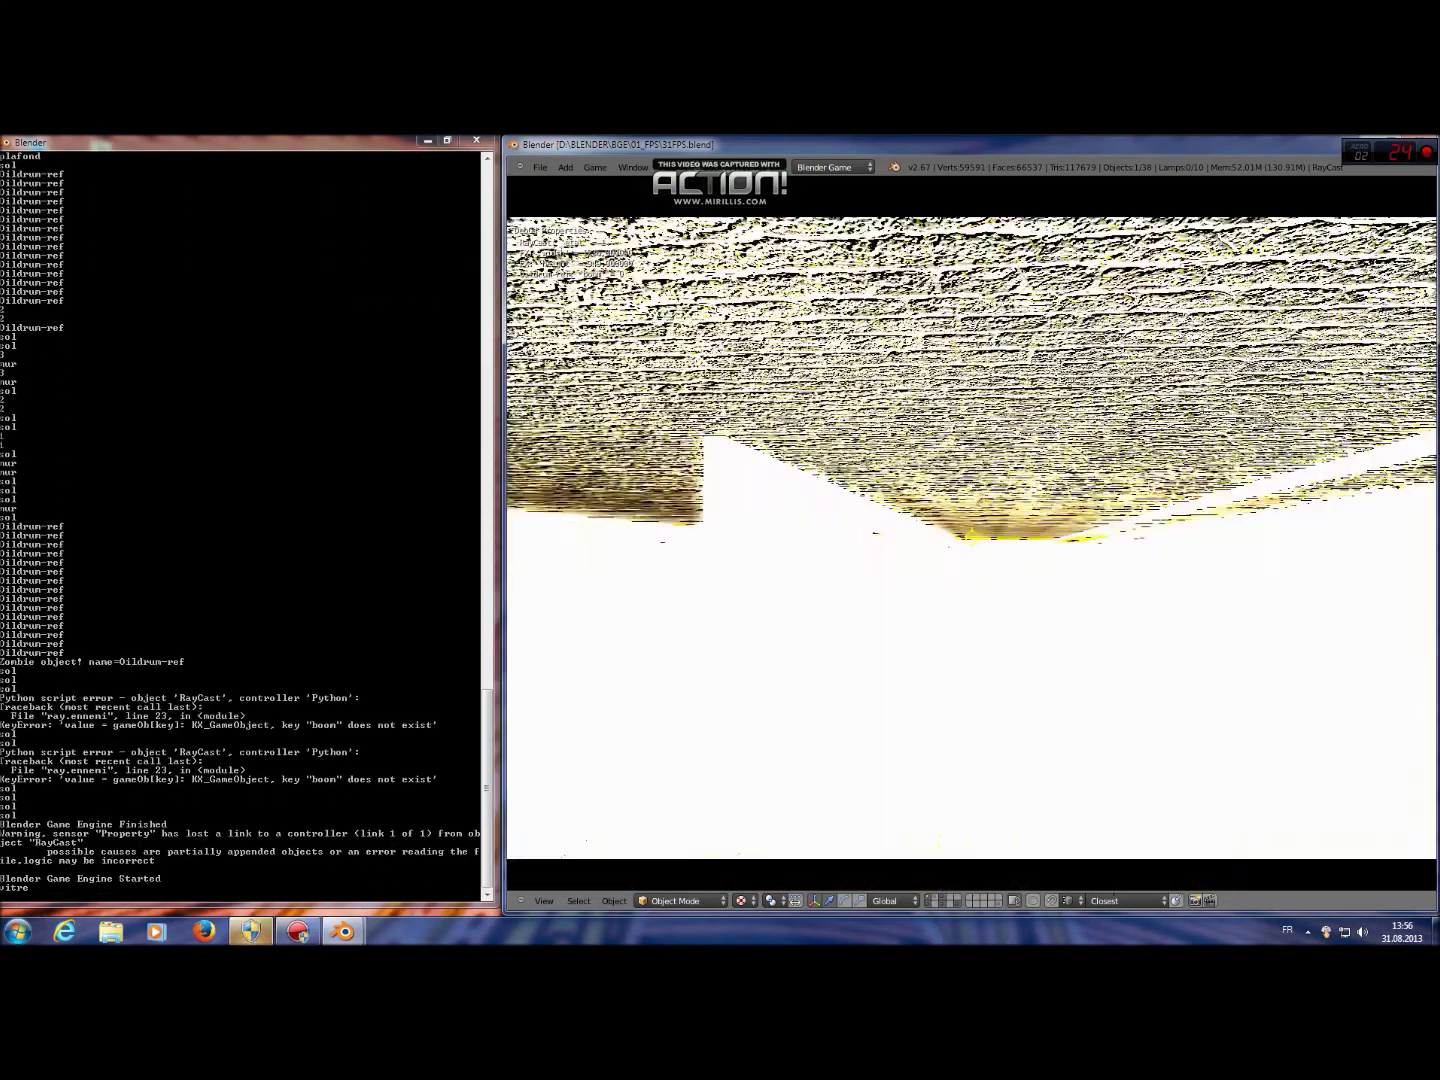
key("2")
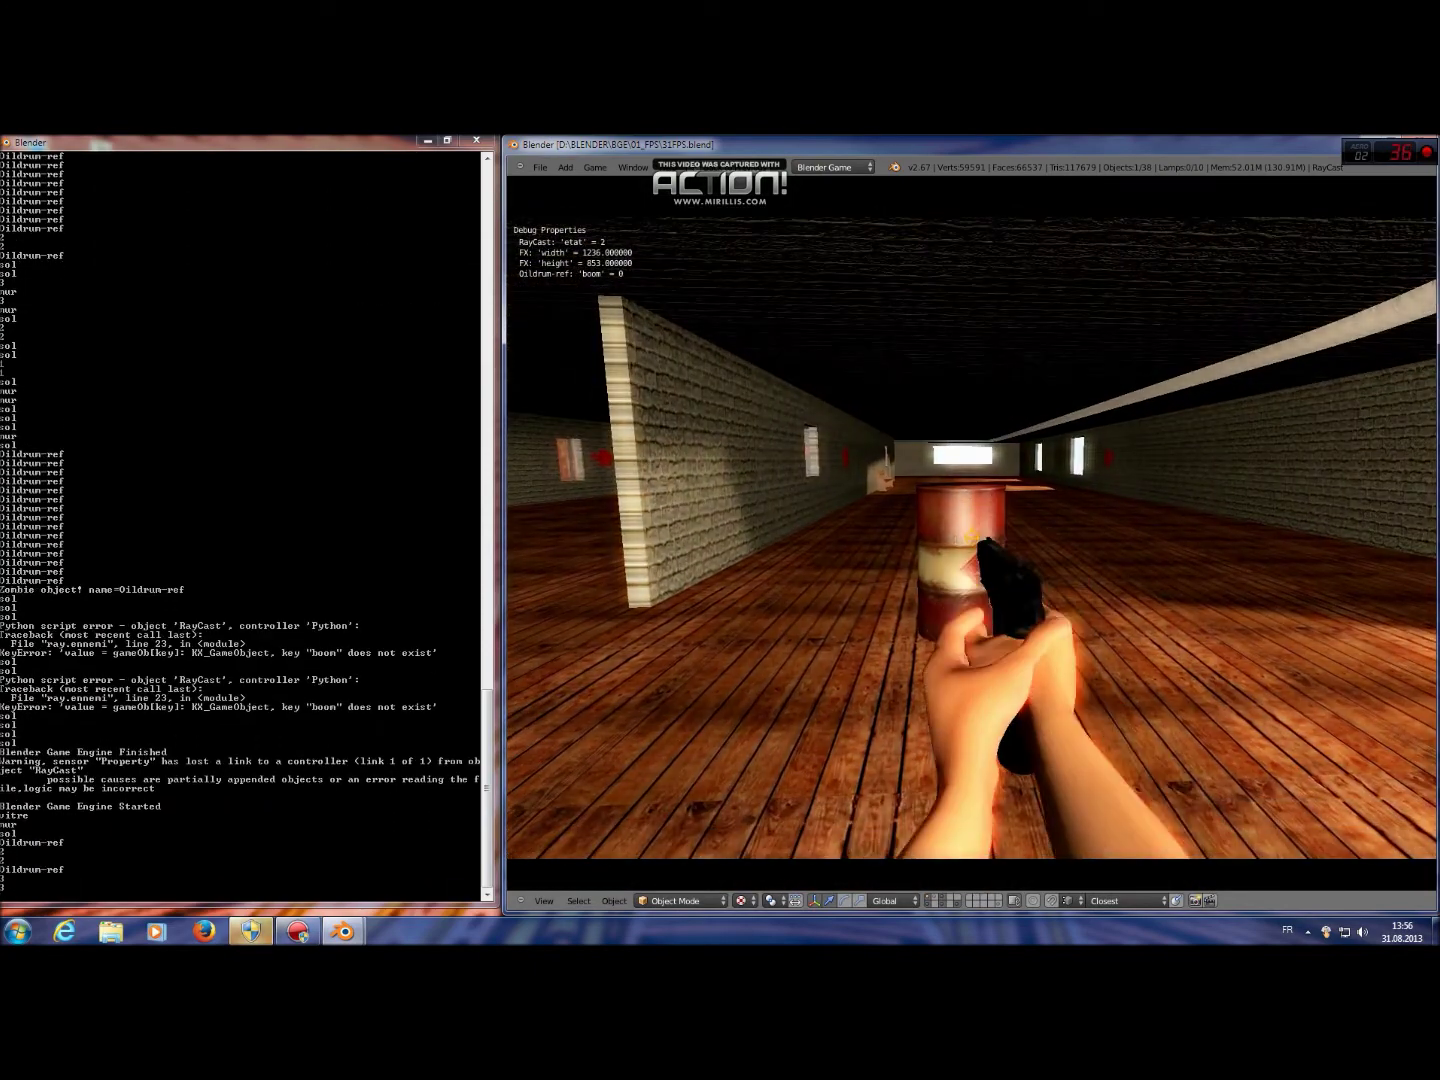
key("3")
Step: Shoot the oil drum until it vanishes, then fire at the floor while walking forward
left_click(971, 515)
left_click(971, 515)
left_click(971, 517)
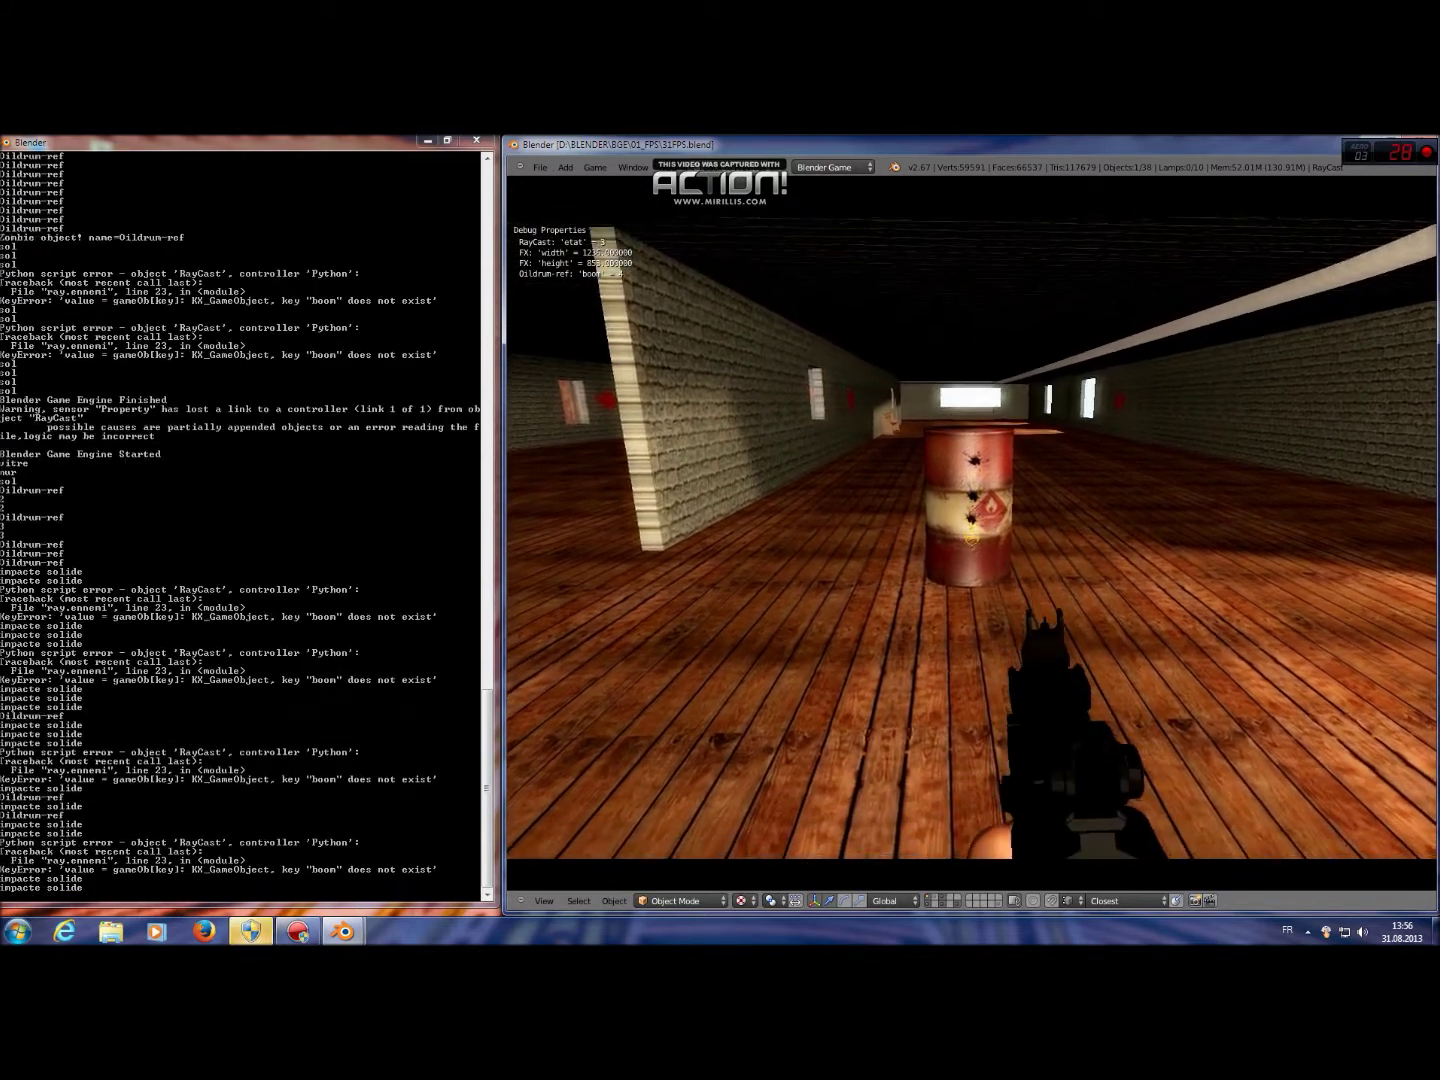
left_click(971, 518)
left_click(971, 517)
left_click(970, 517)
left_click(970, 537)
left_click(971, 537)
left_click(971, 537)
key("w")
left_click(971, 537)
left_click(971, 537)
key("w")
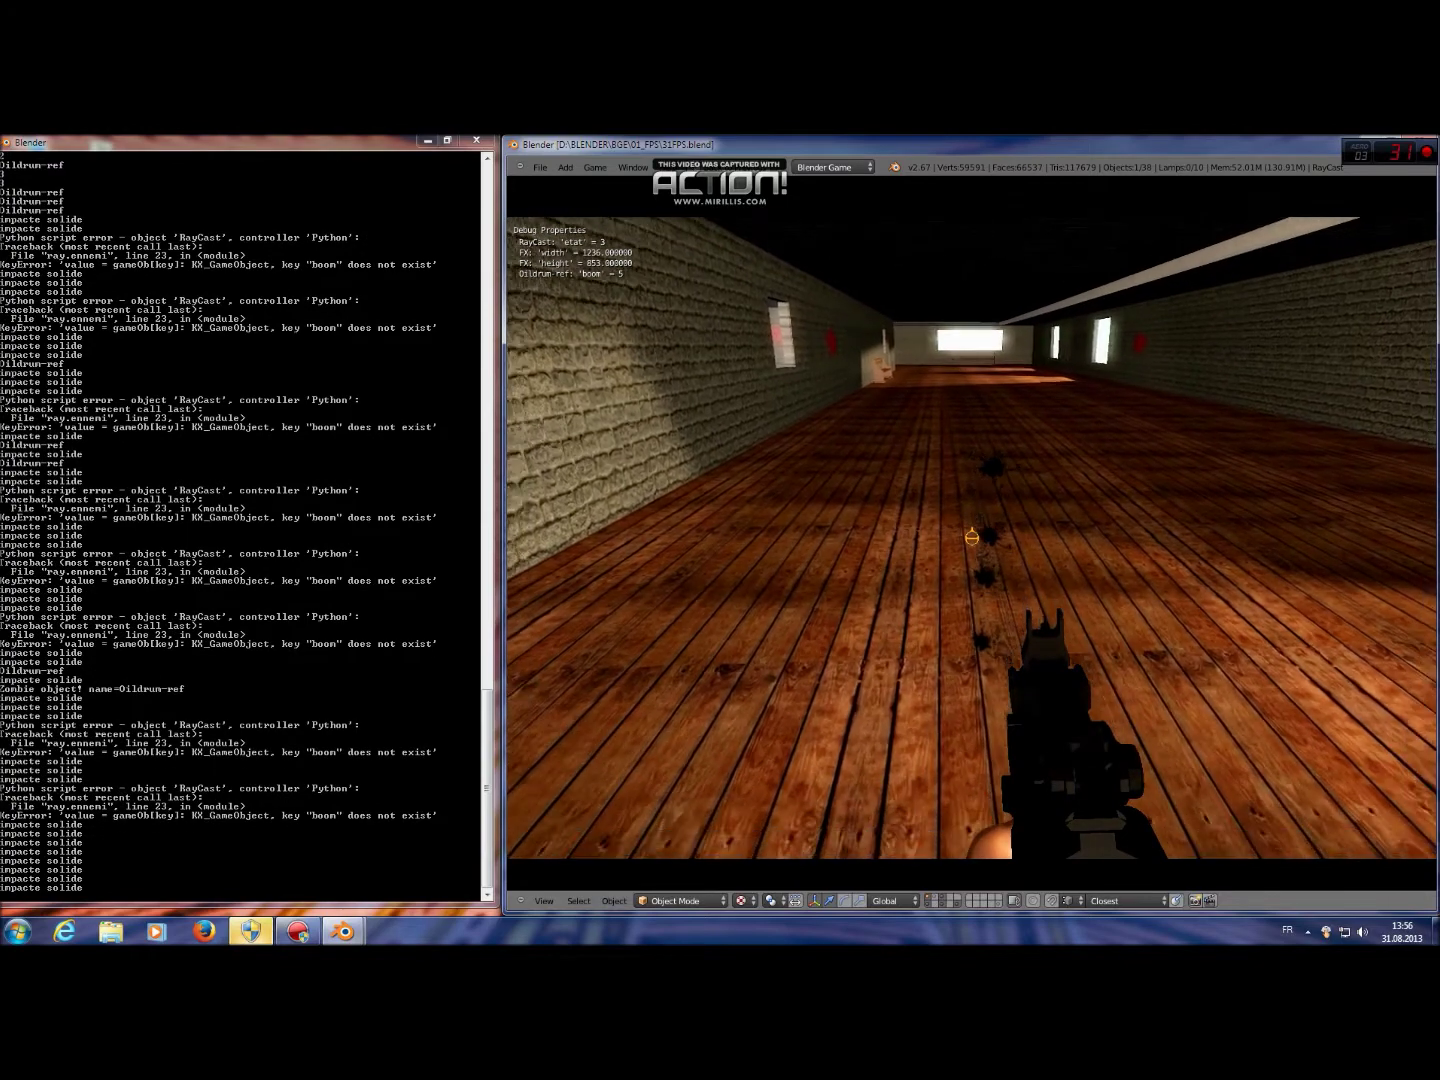
left_click(971, 537)
Step: Walk forward while cycling weapons: pistol, bare hands, pistol, then rifle
key("w")
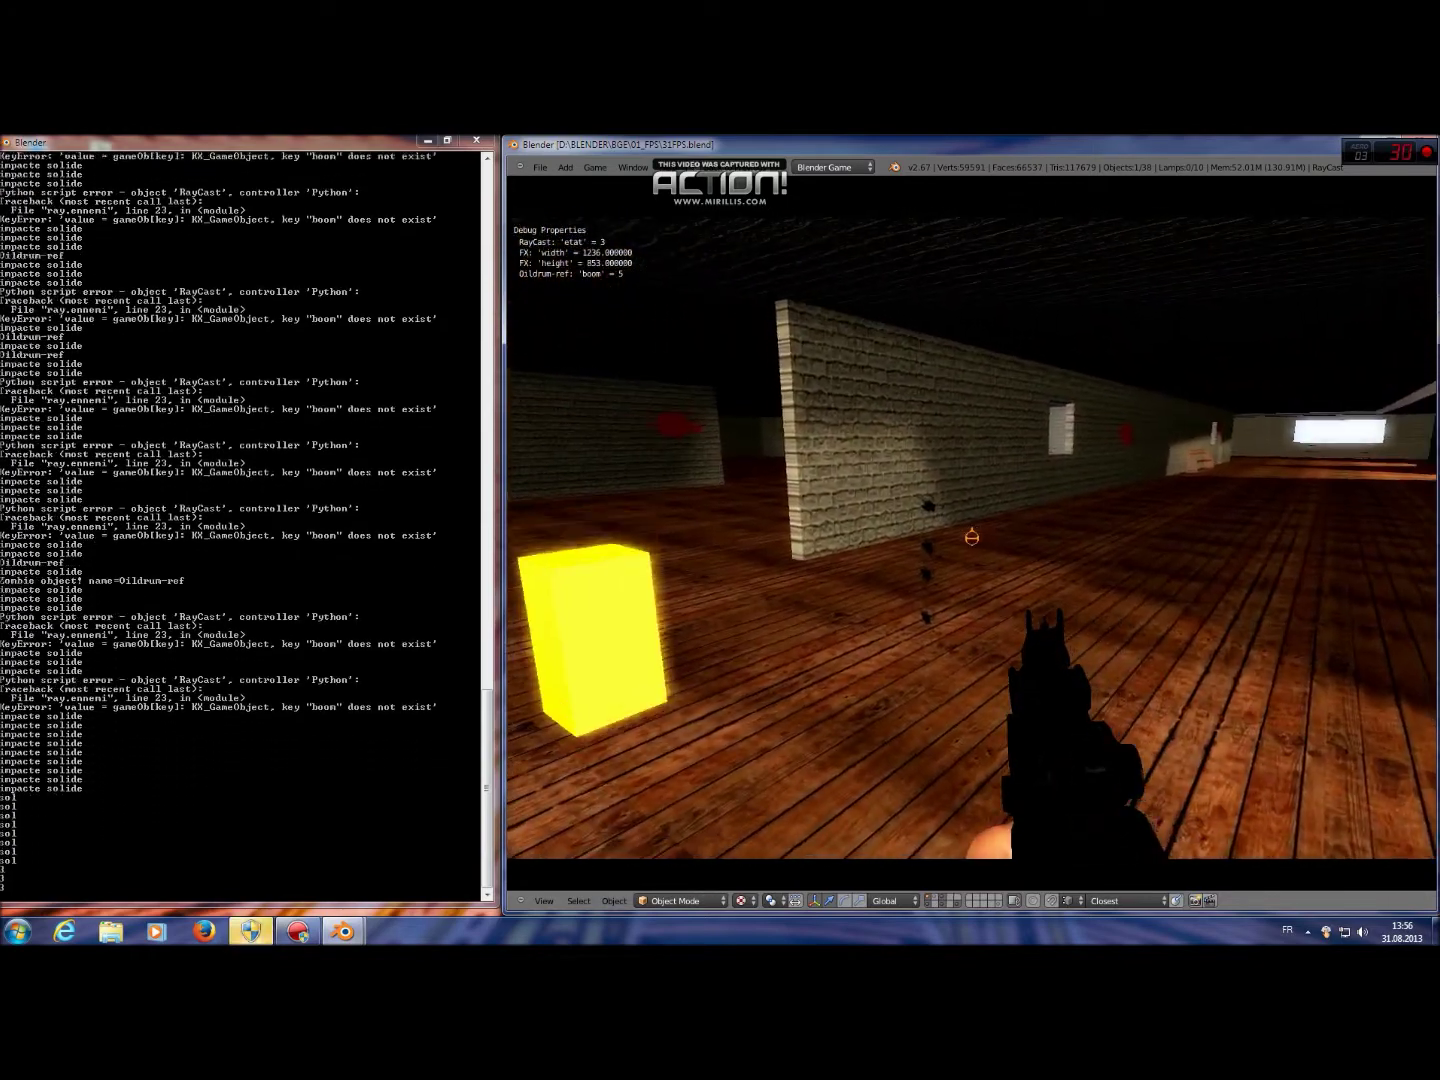
key("2")
key("1")
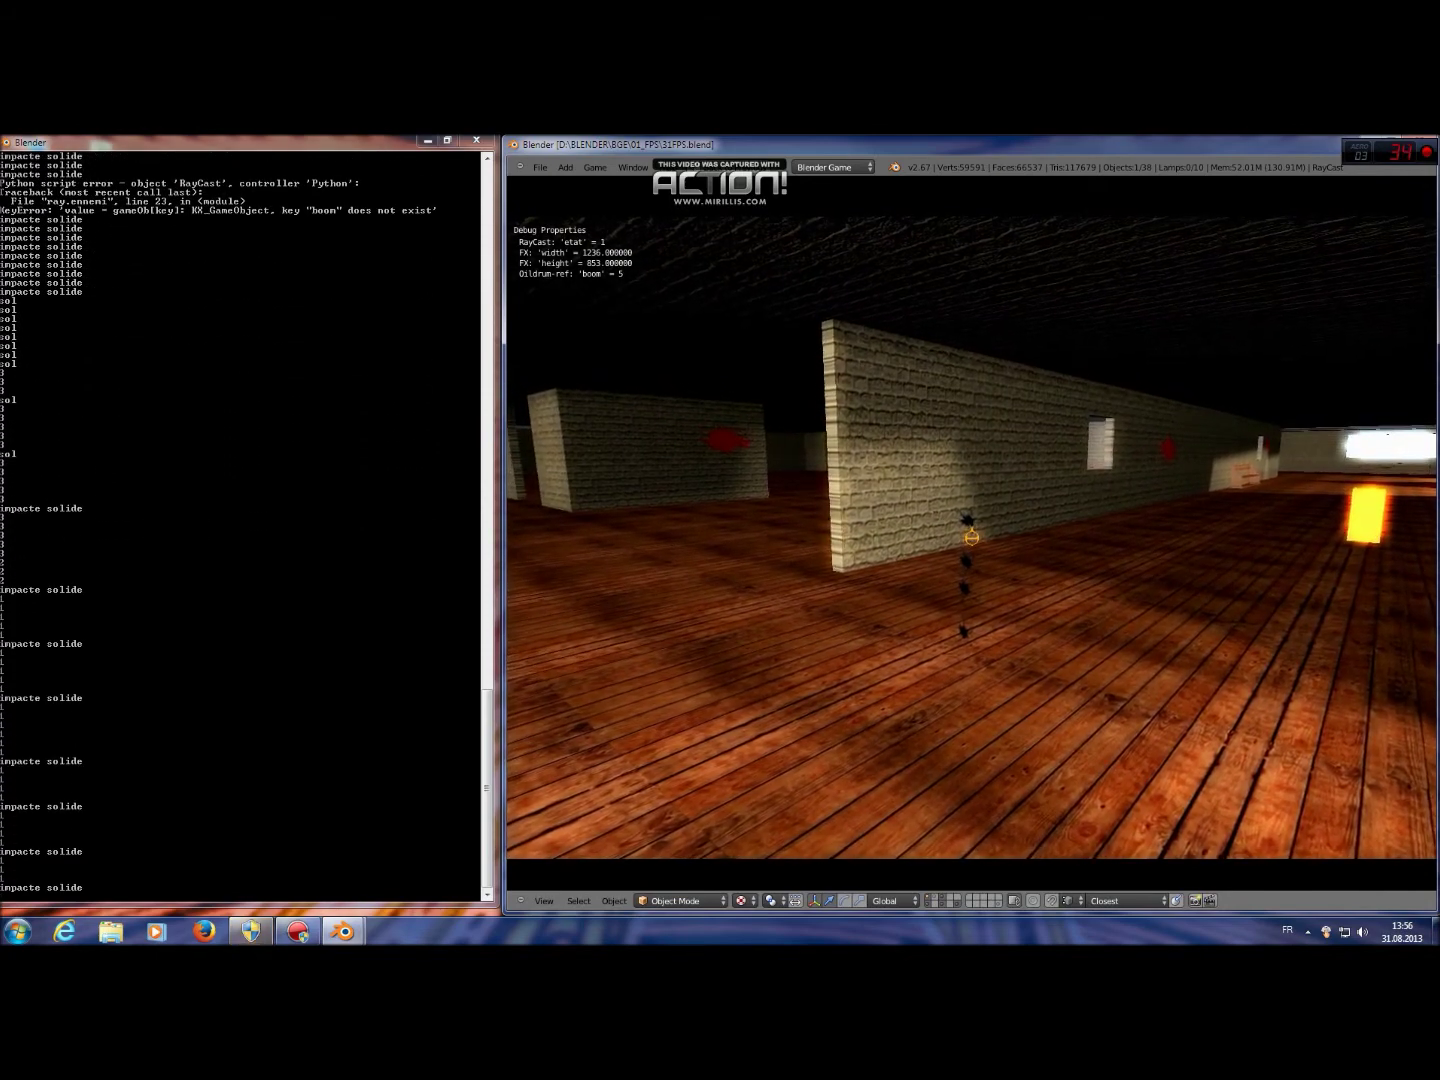
key("2")
key("3")
Step: With the pistol, shoot the floor and right-hand wall, then re-equip the rifle
key("2")
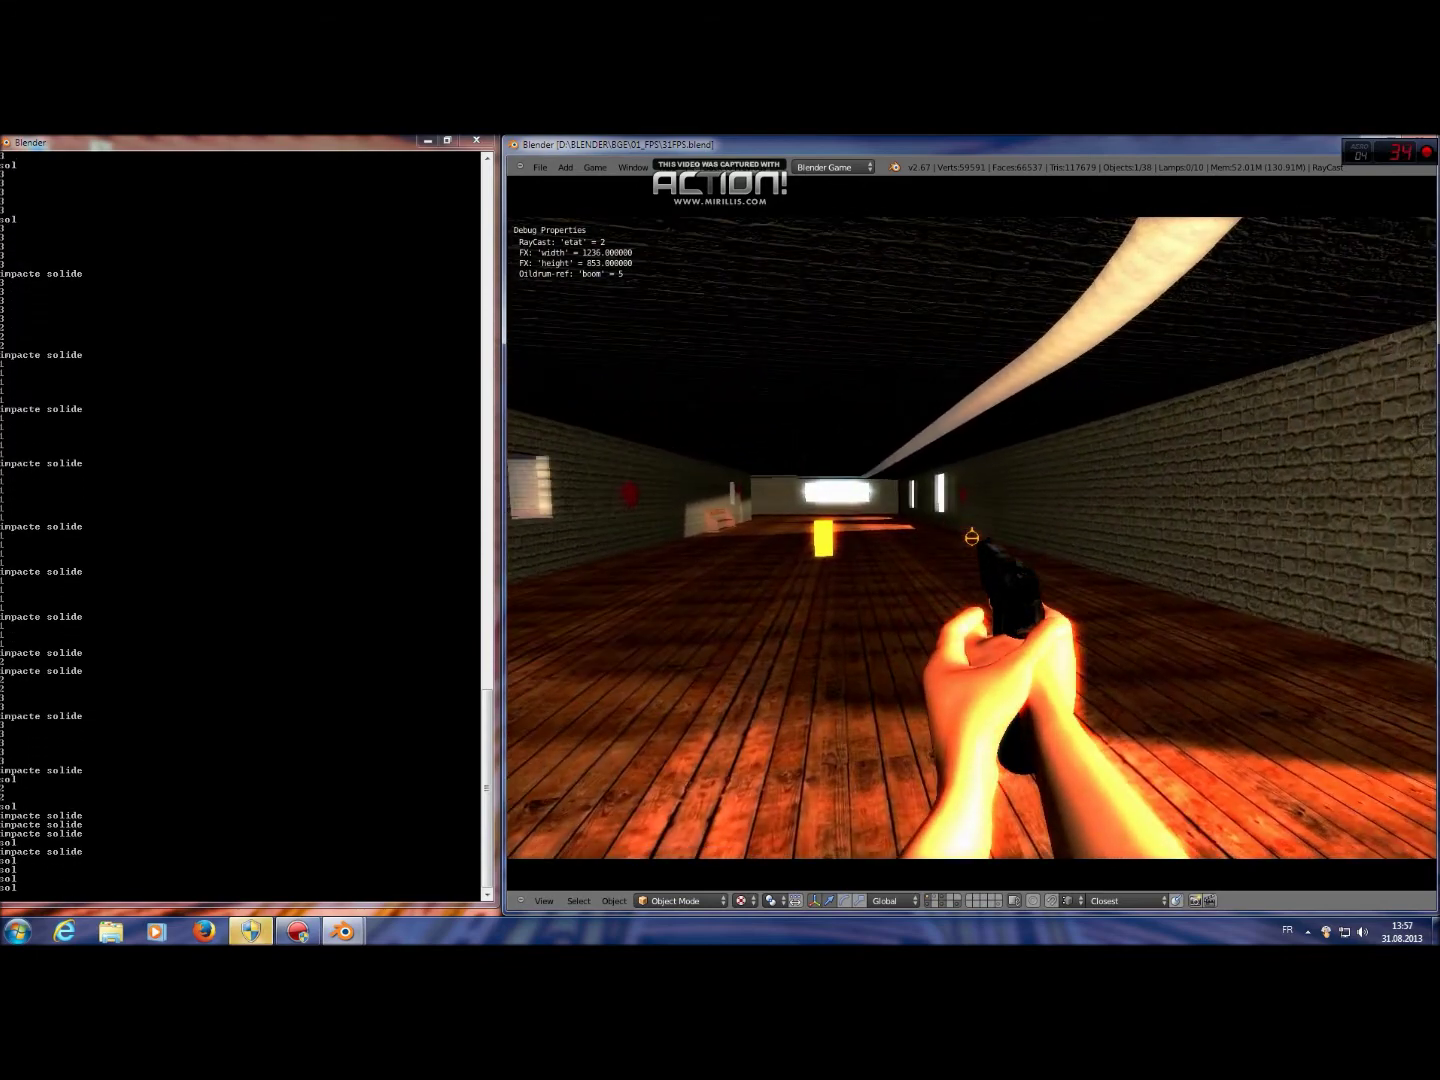
left_click(971, 537)
left_click(971, 537)
left_click(971, 537)
left_click(971, 537)
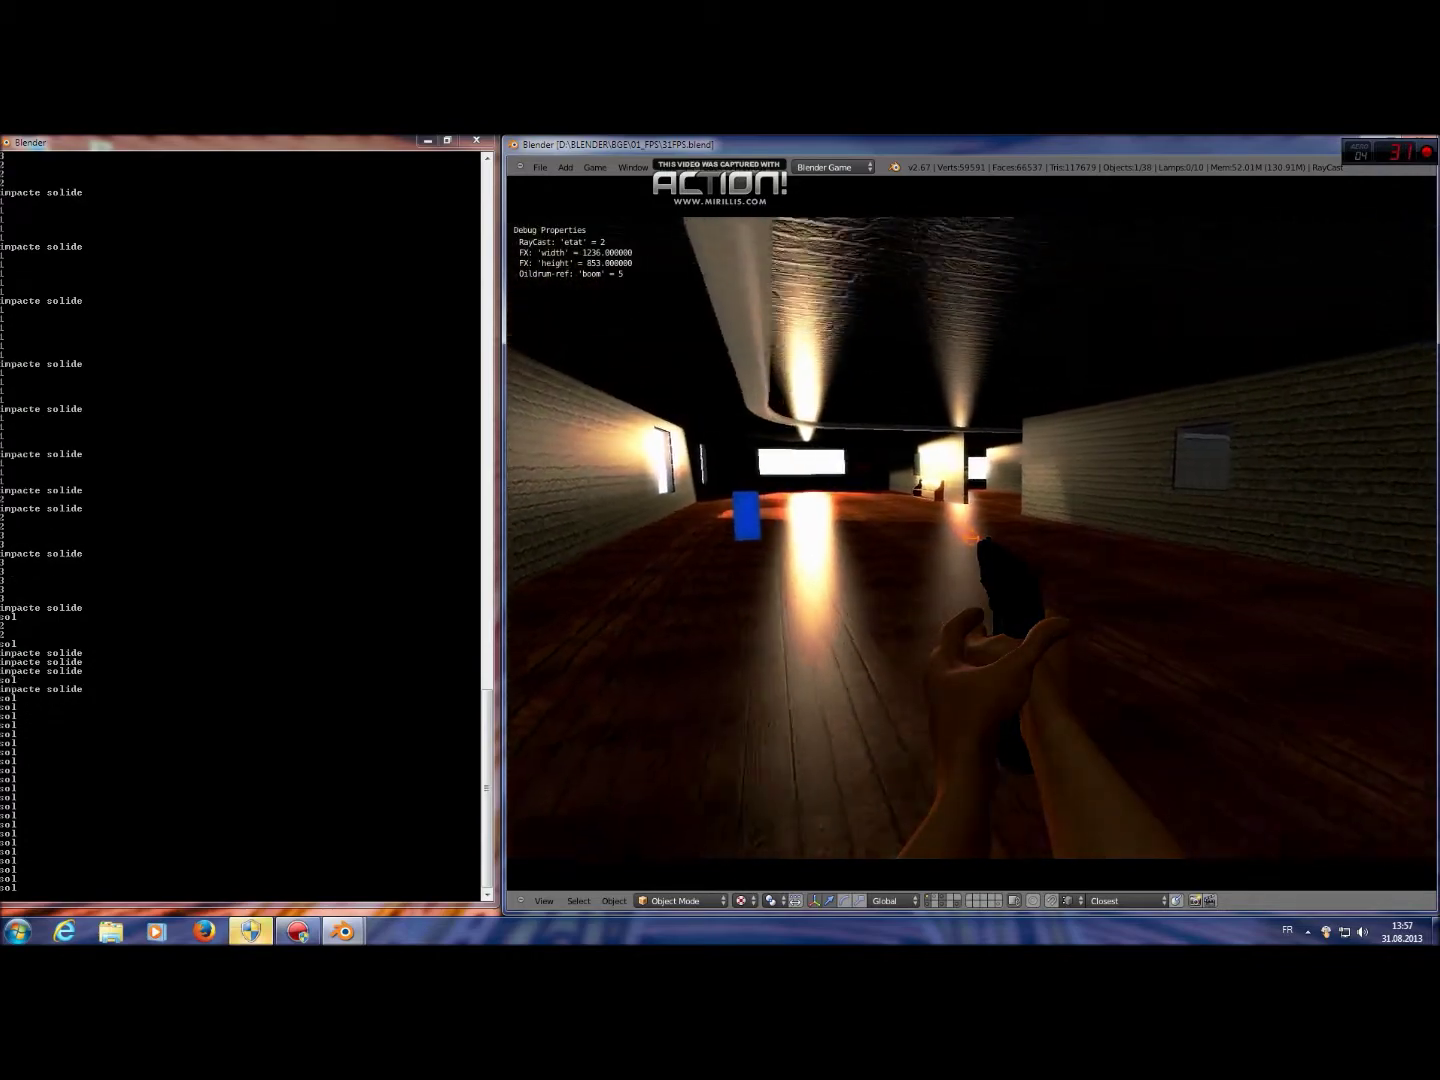
left_click(971, 536)
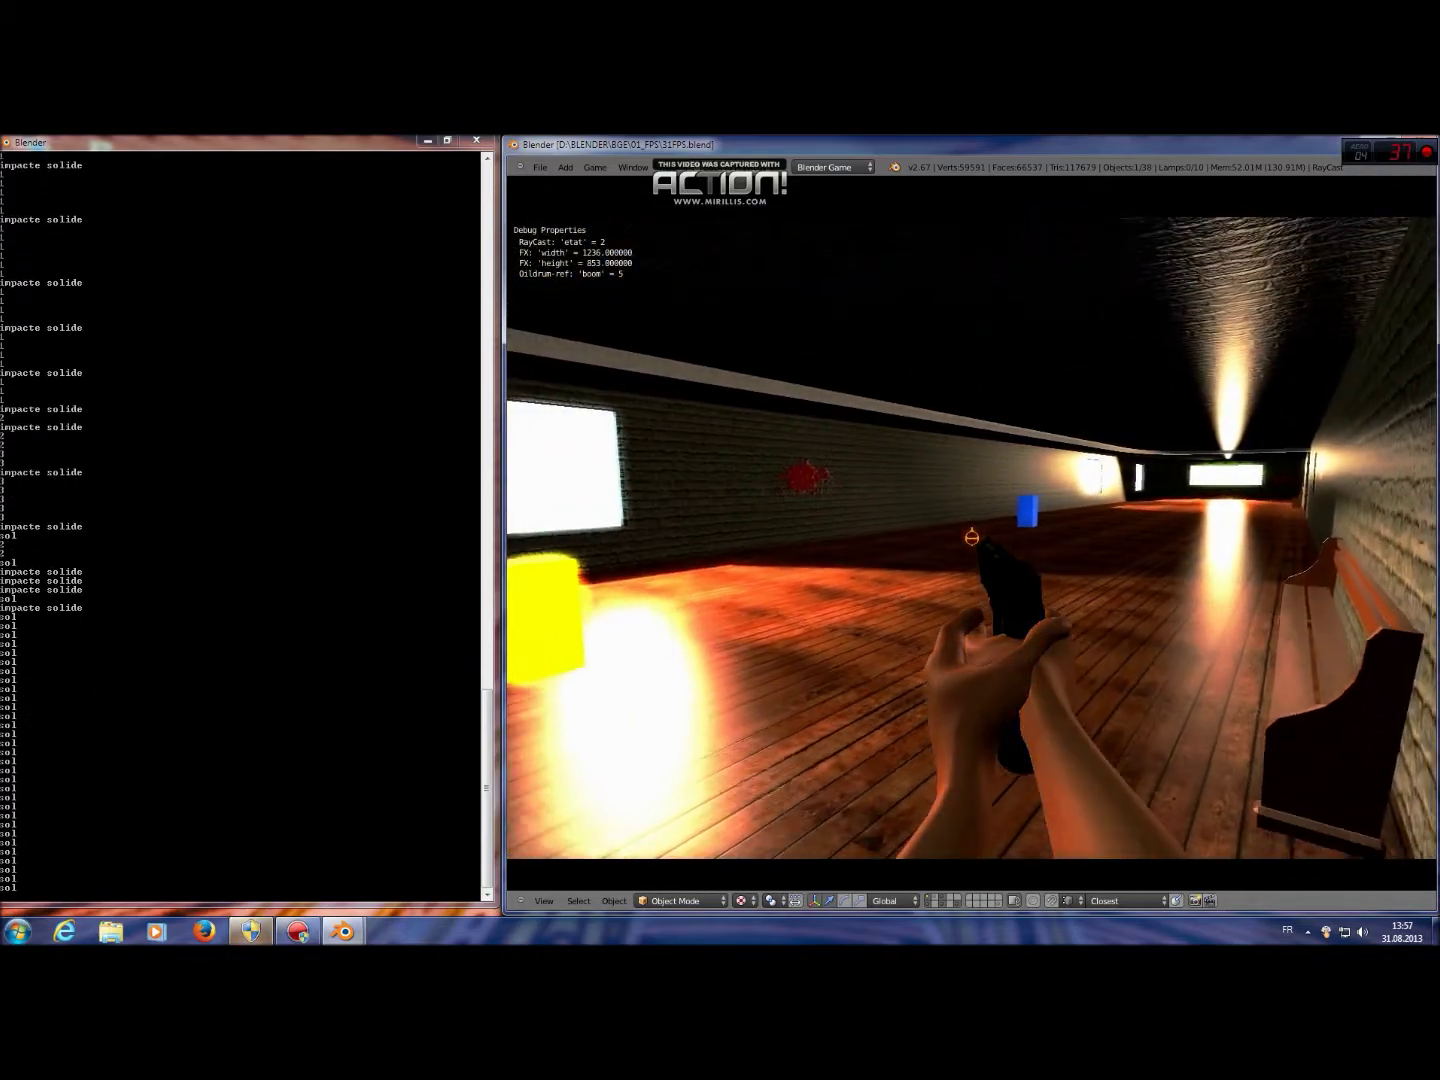
key("3")
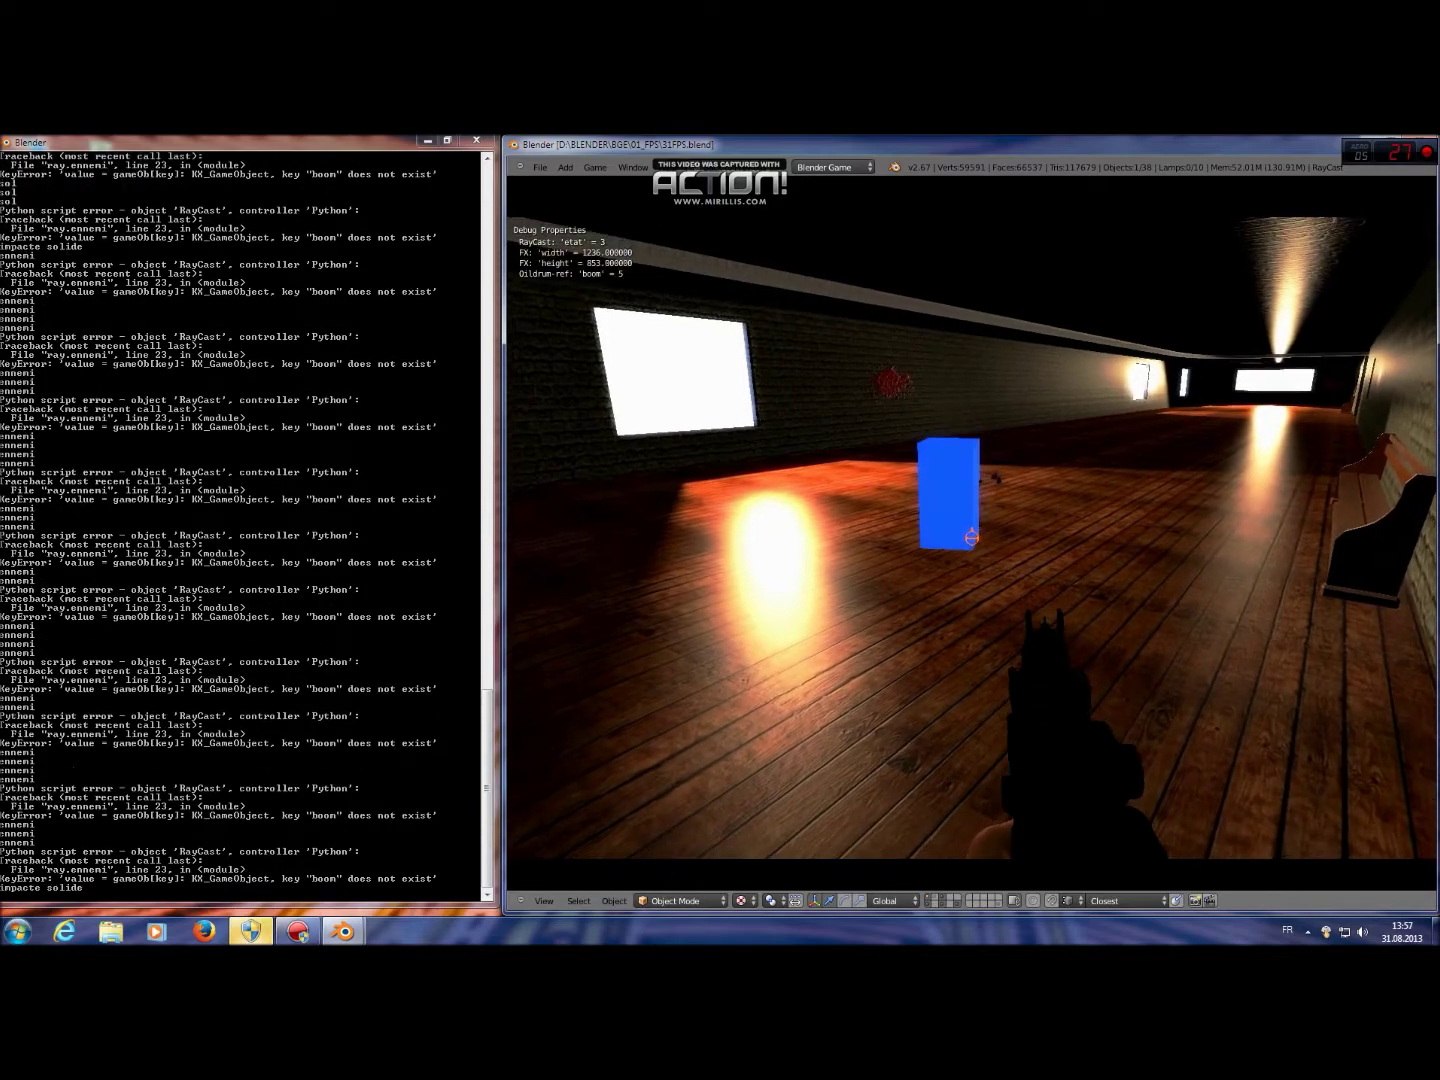
Step: Shoot the blue box, the floor and the wall near the window
left_click(971, 537)
left_click(971, 537)
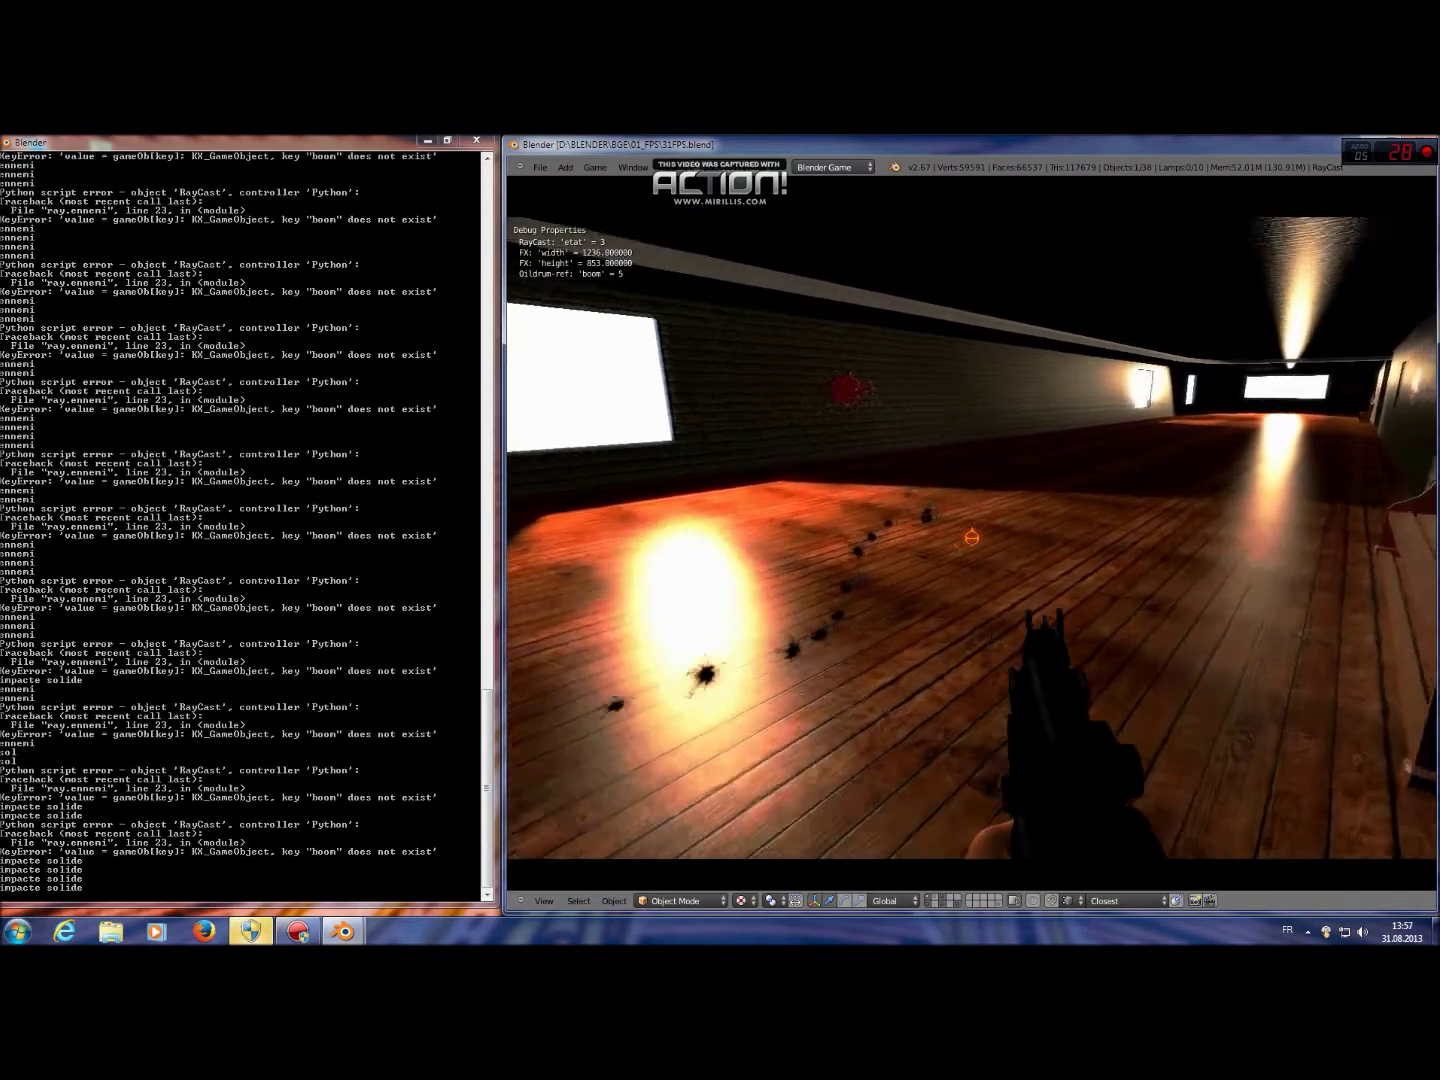
left_click(971, 537)
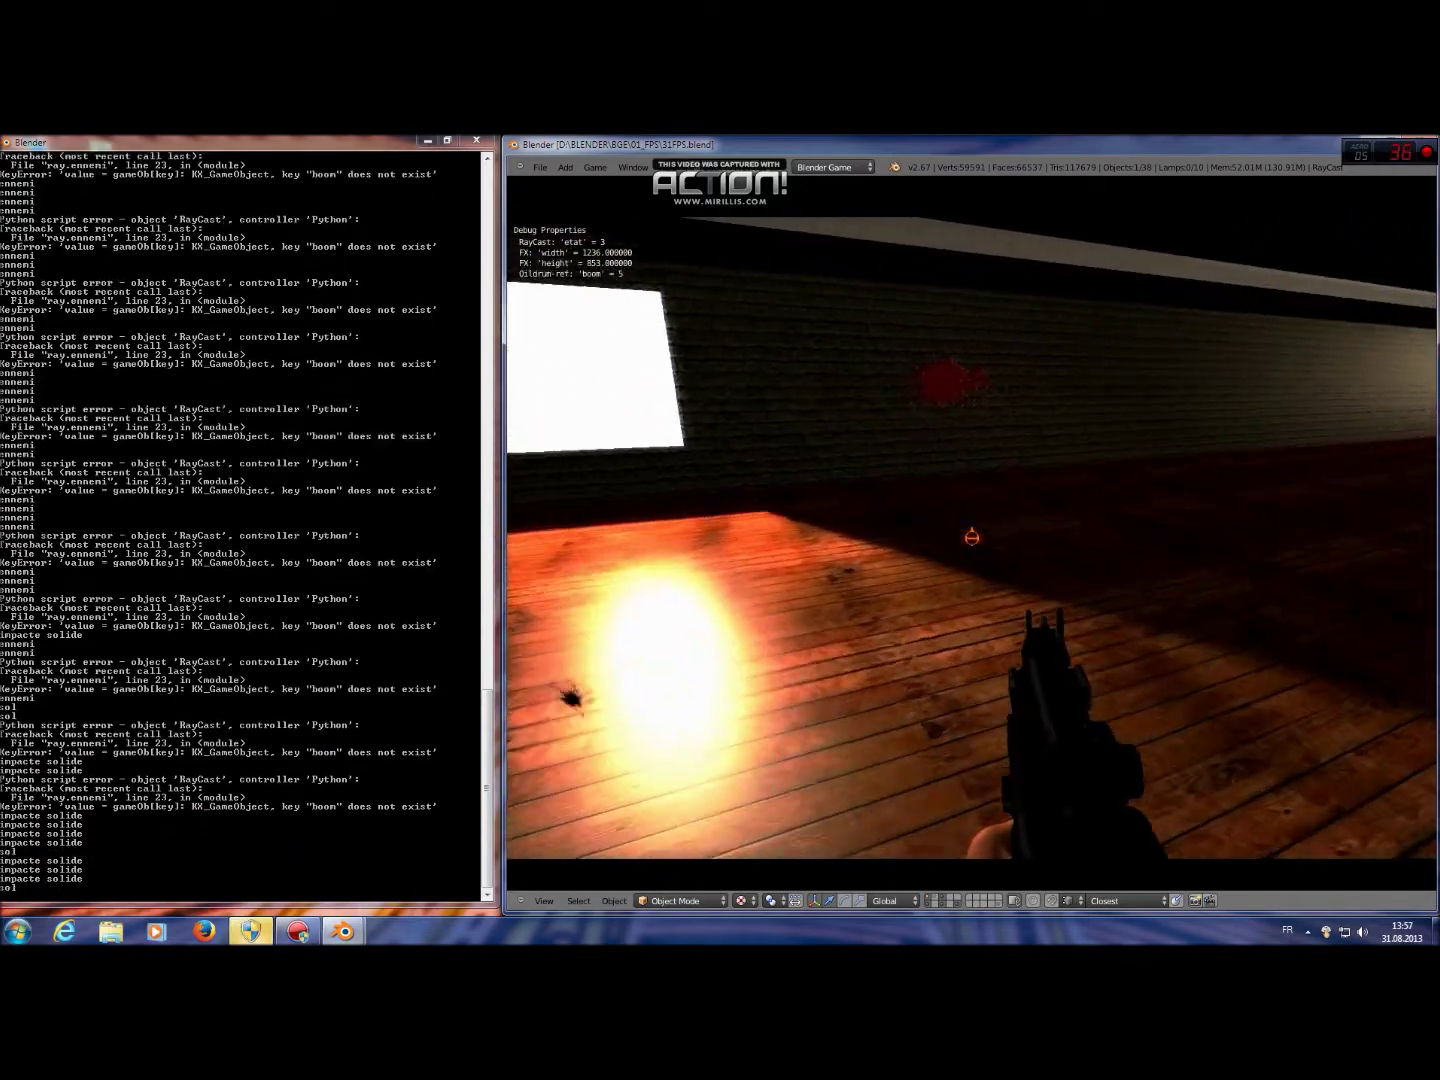
left_click(971, 537)
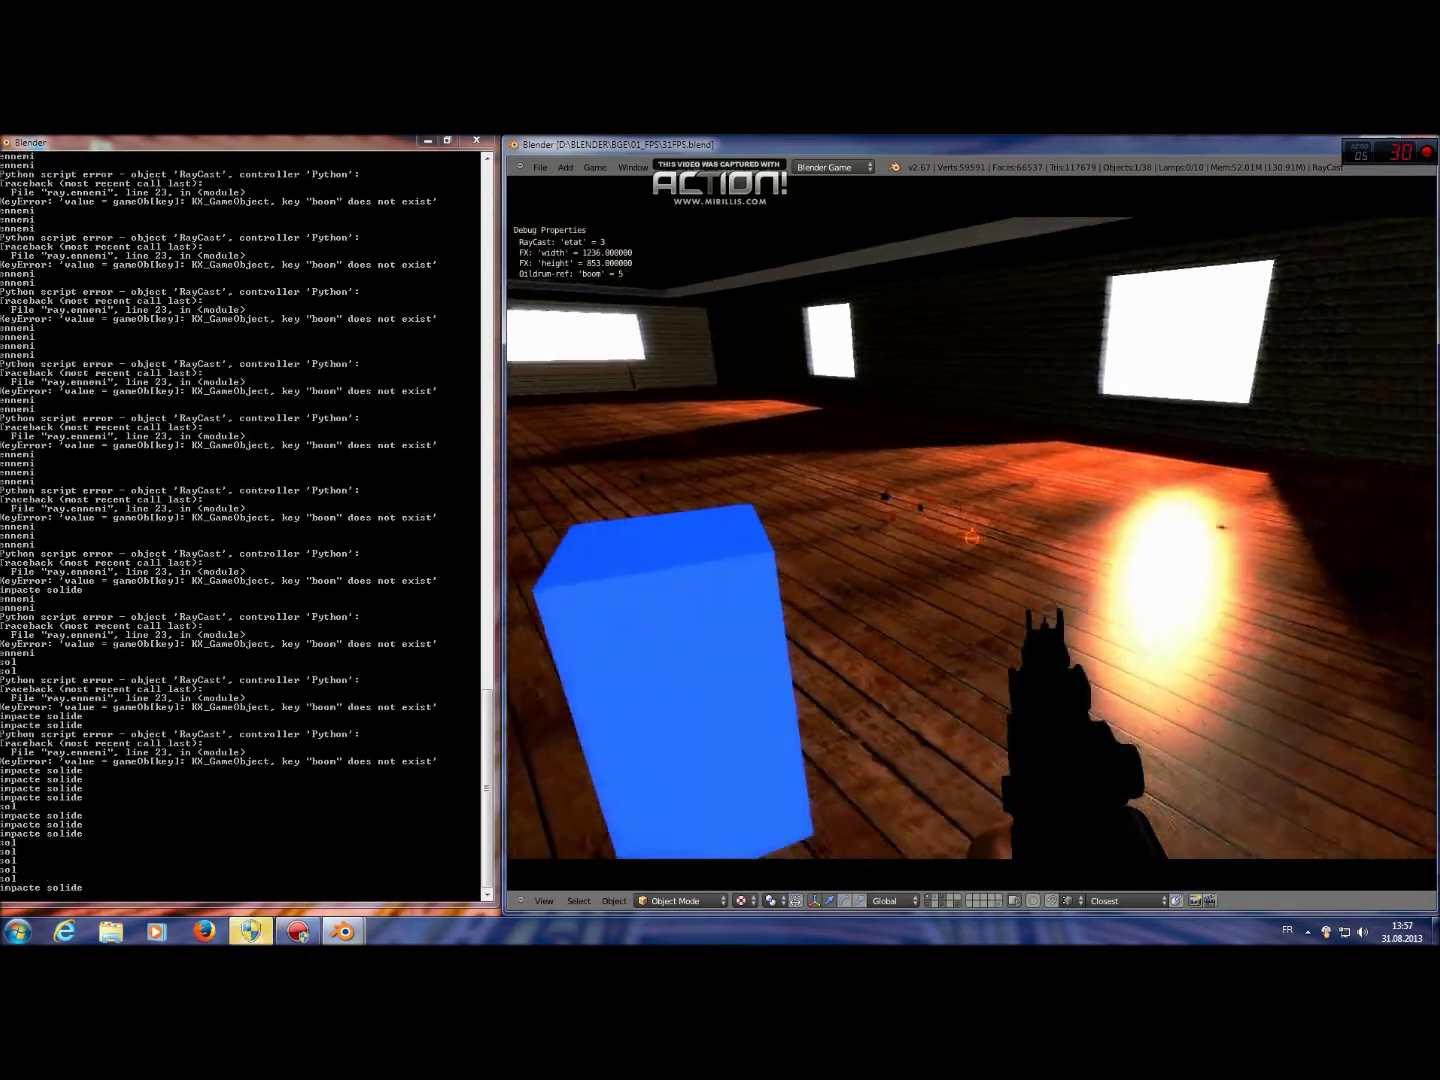
left_click(971, 537)
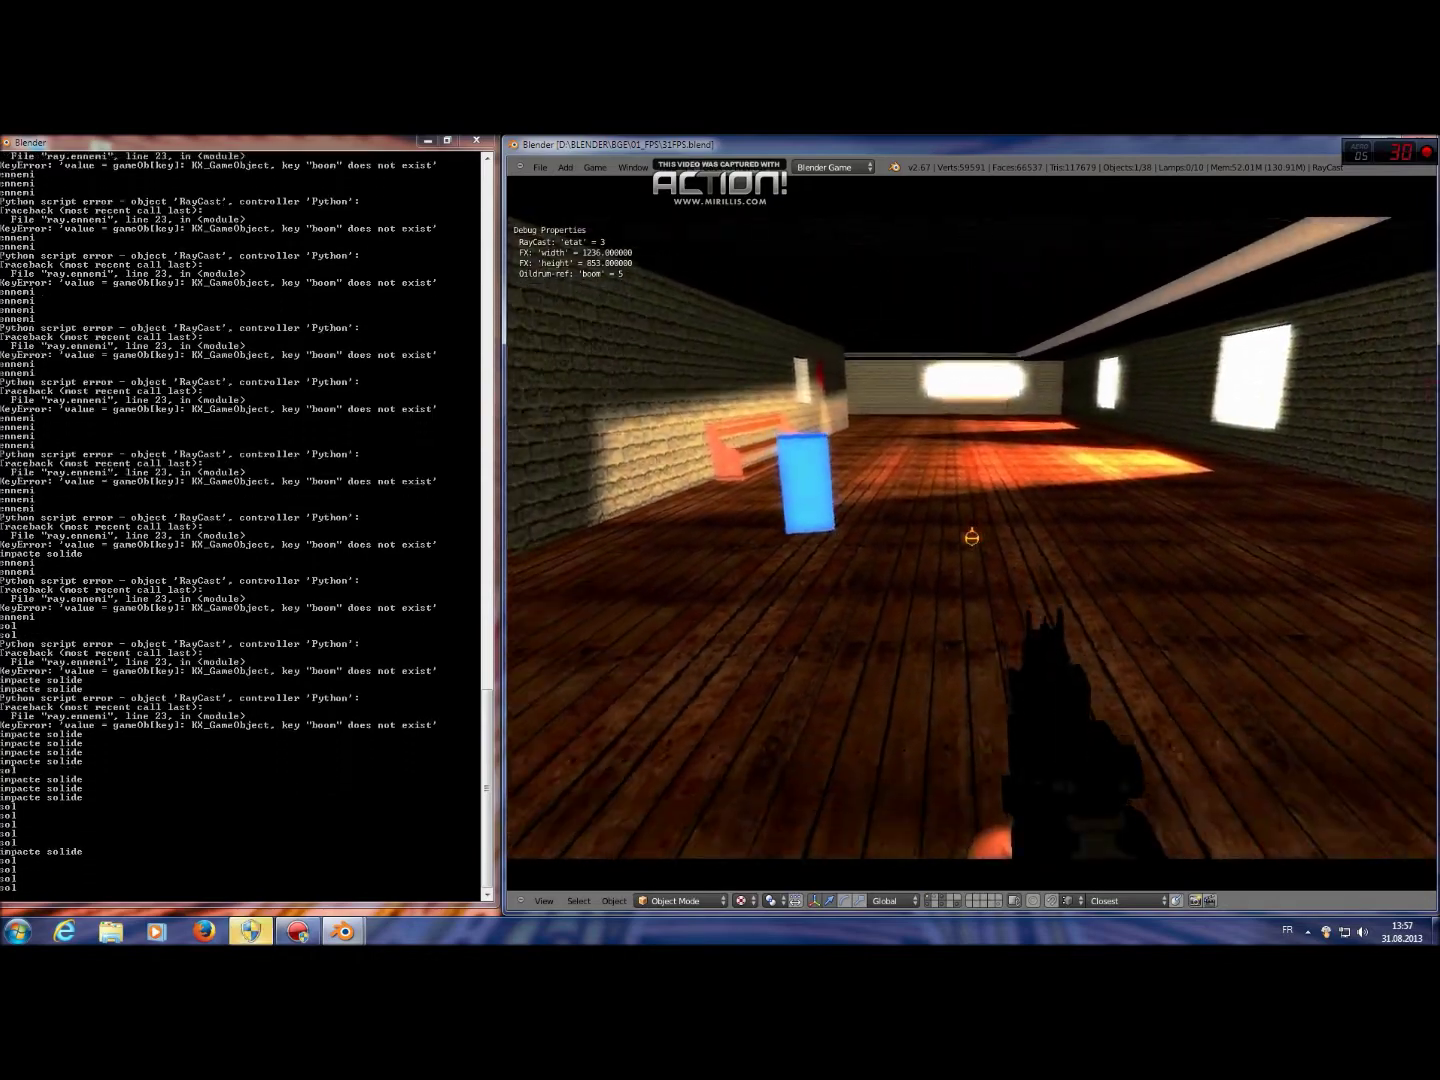
left_click(971, 536)
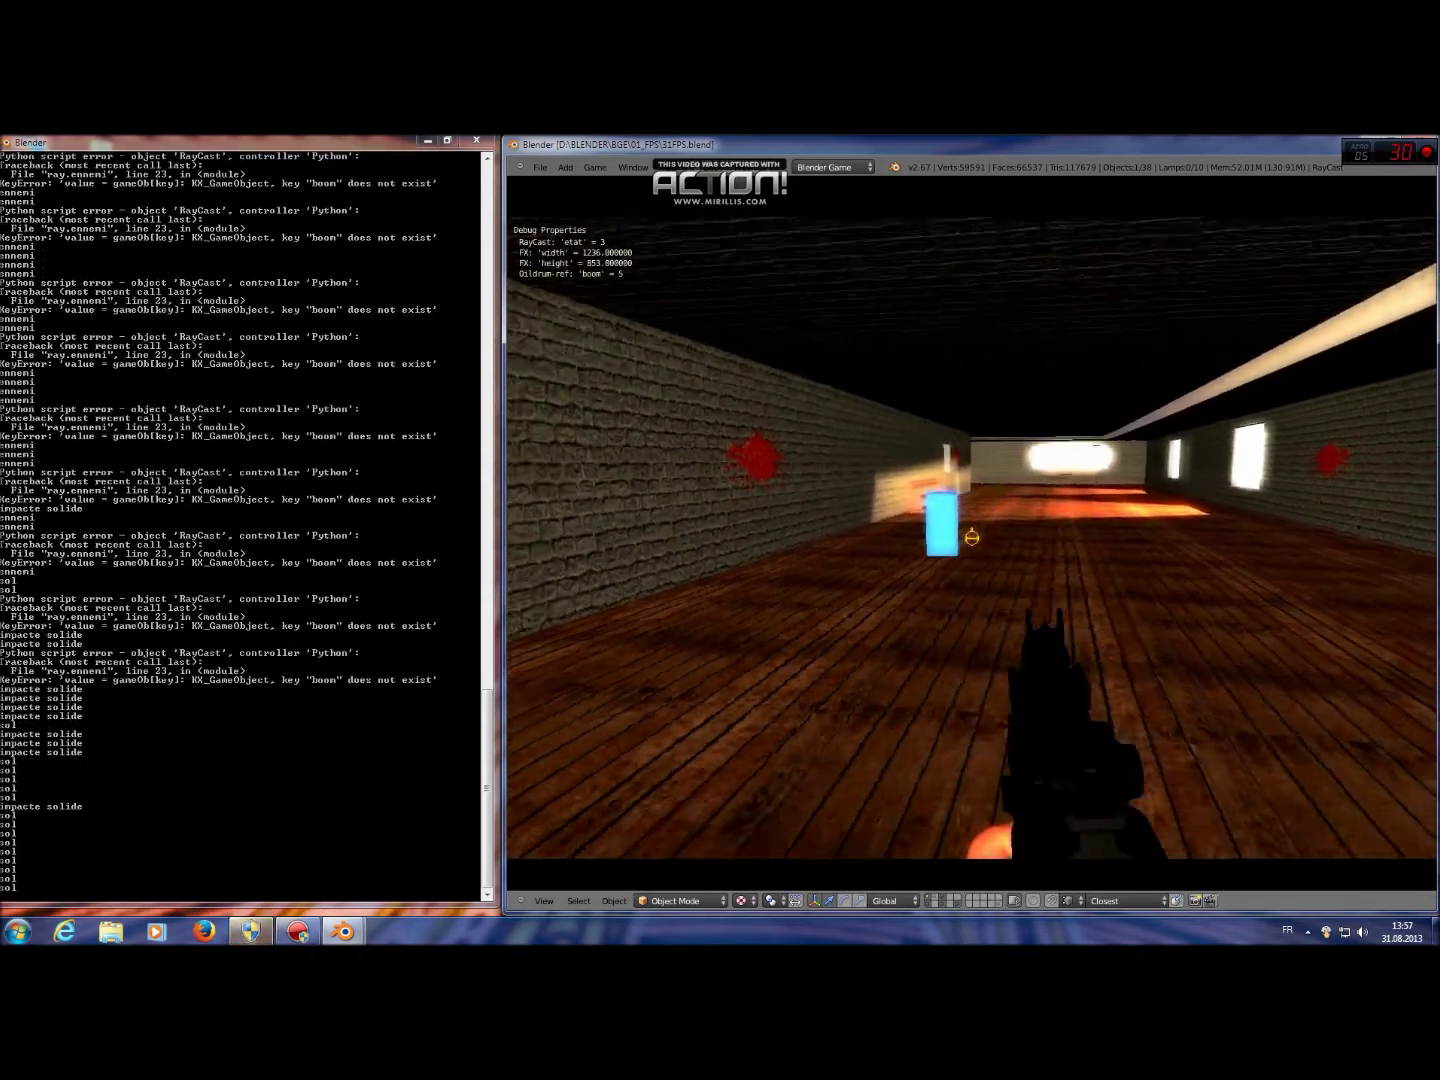
Step: Shoot the walls and windows while walking down the corridor, then exit the game
left_click(971, 536)
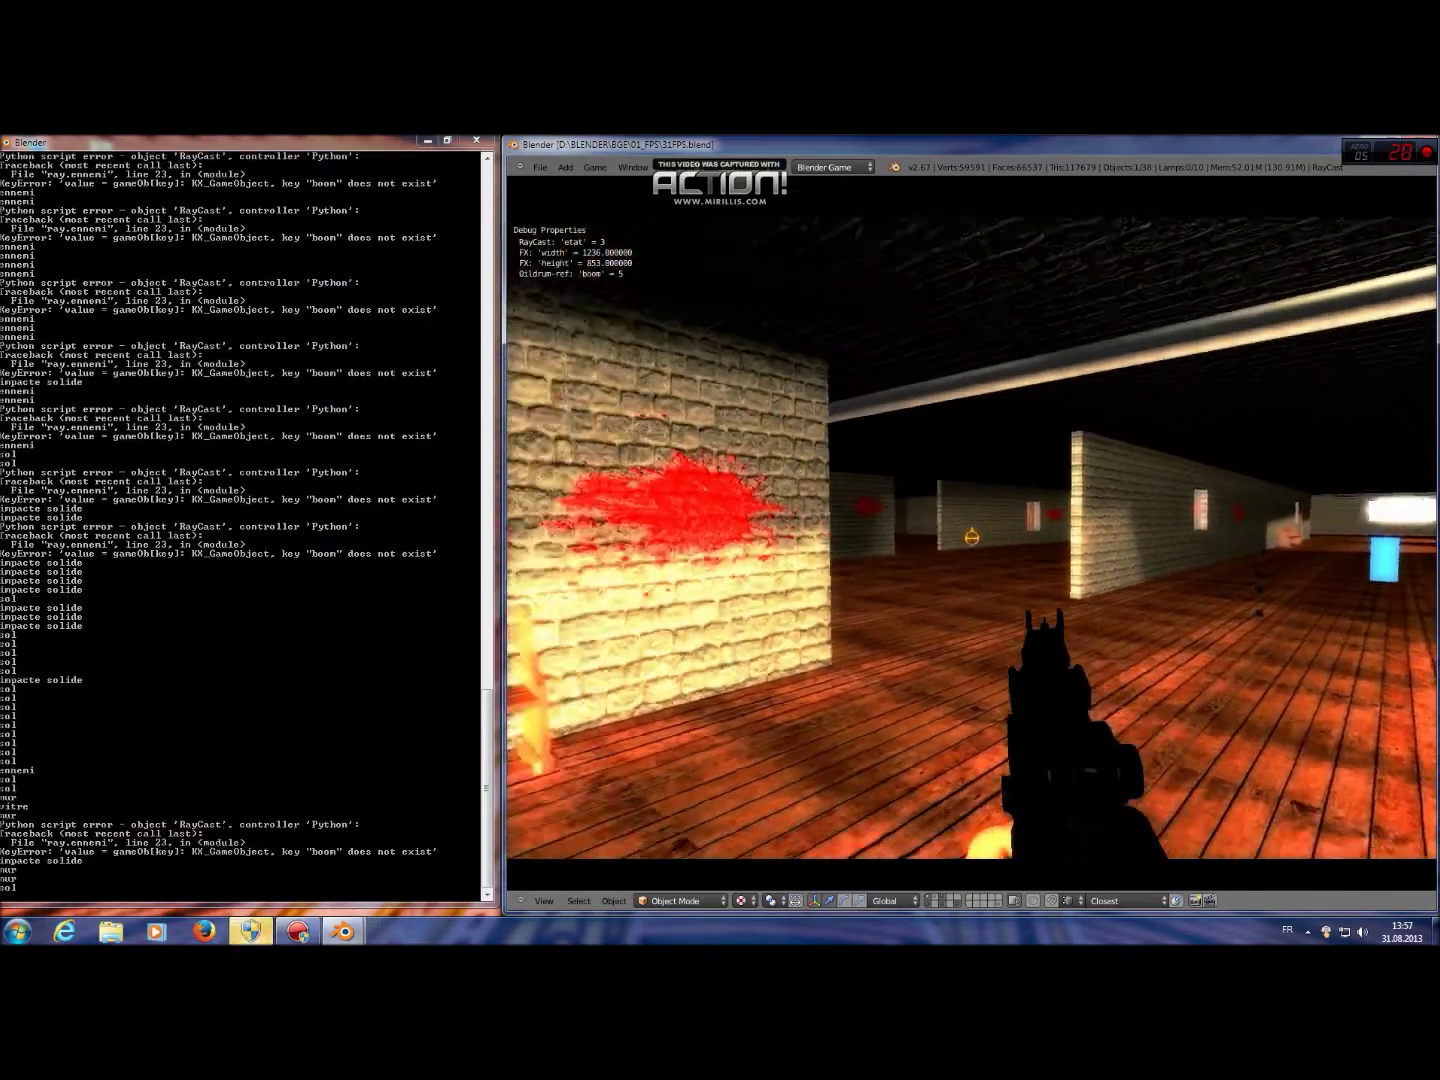
left_click(971, 537)
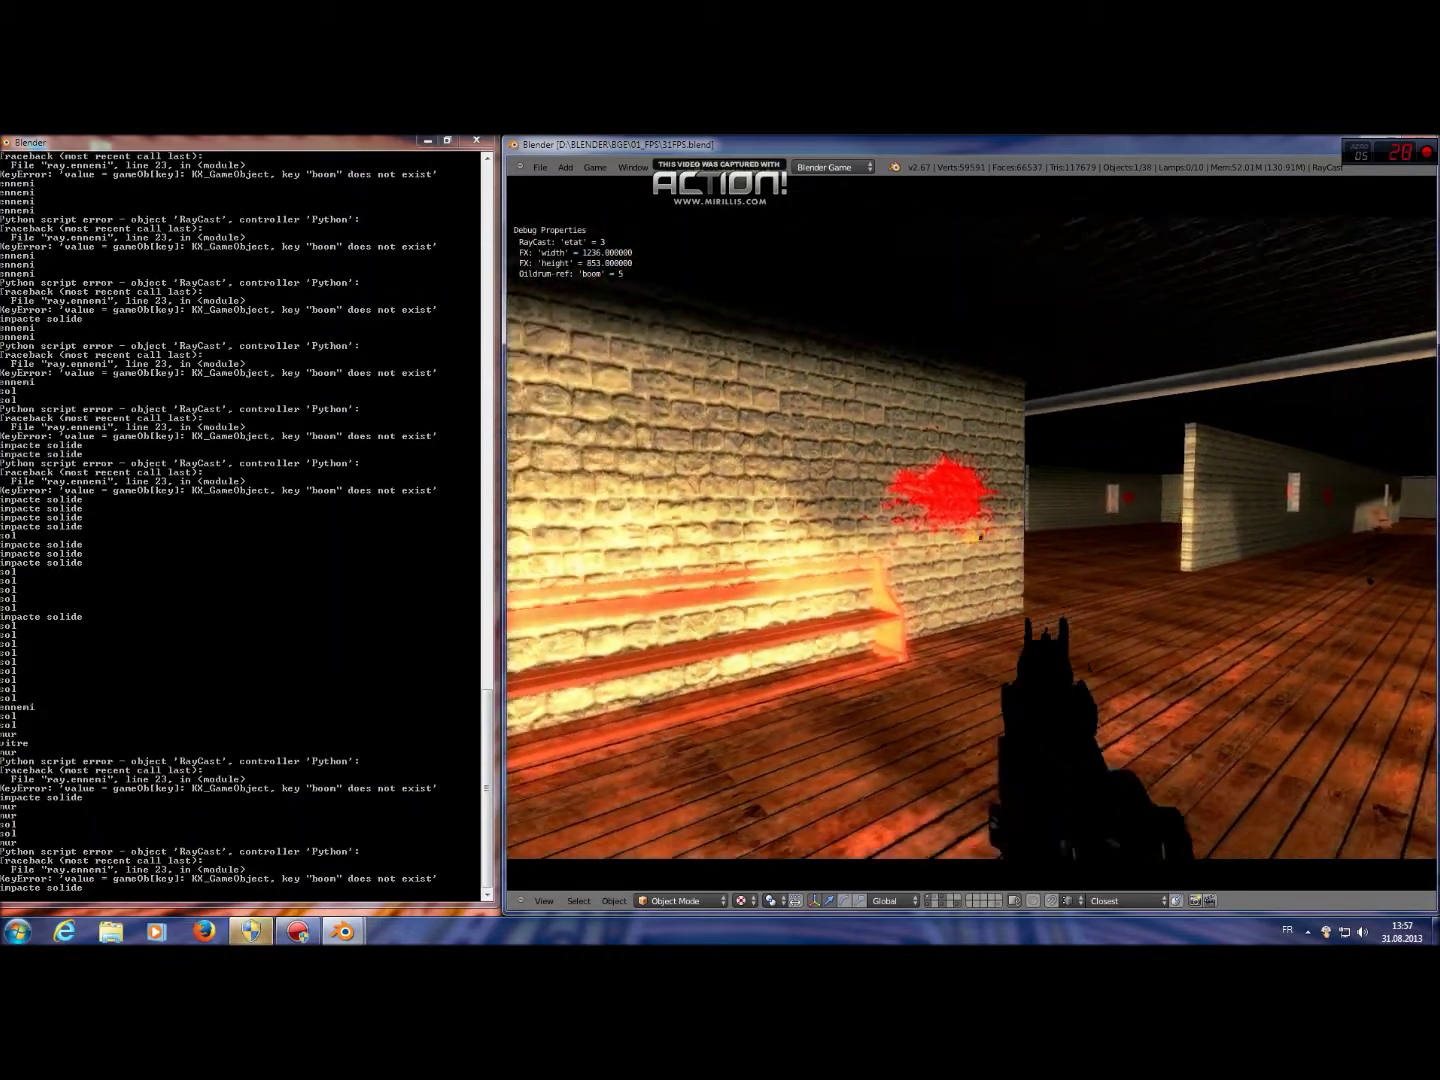
left_click(971, 537)
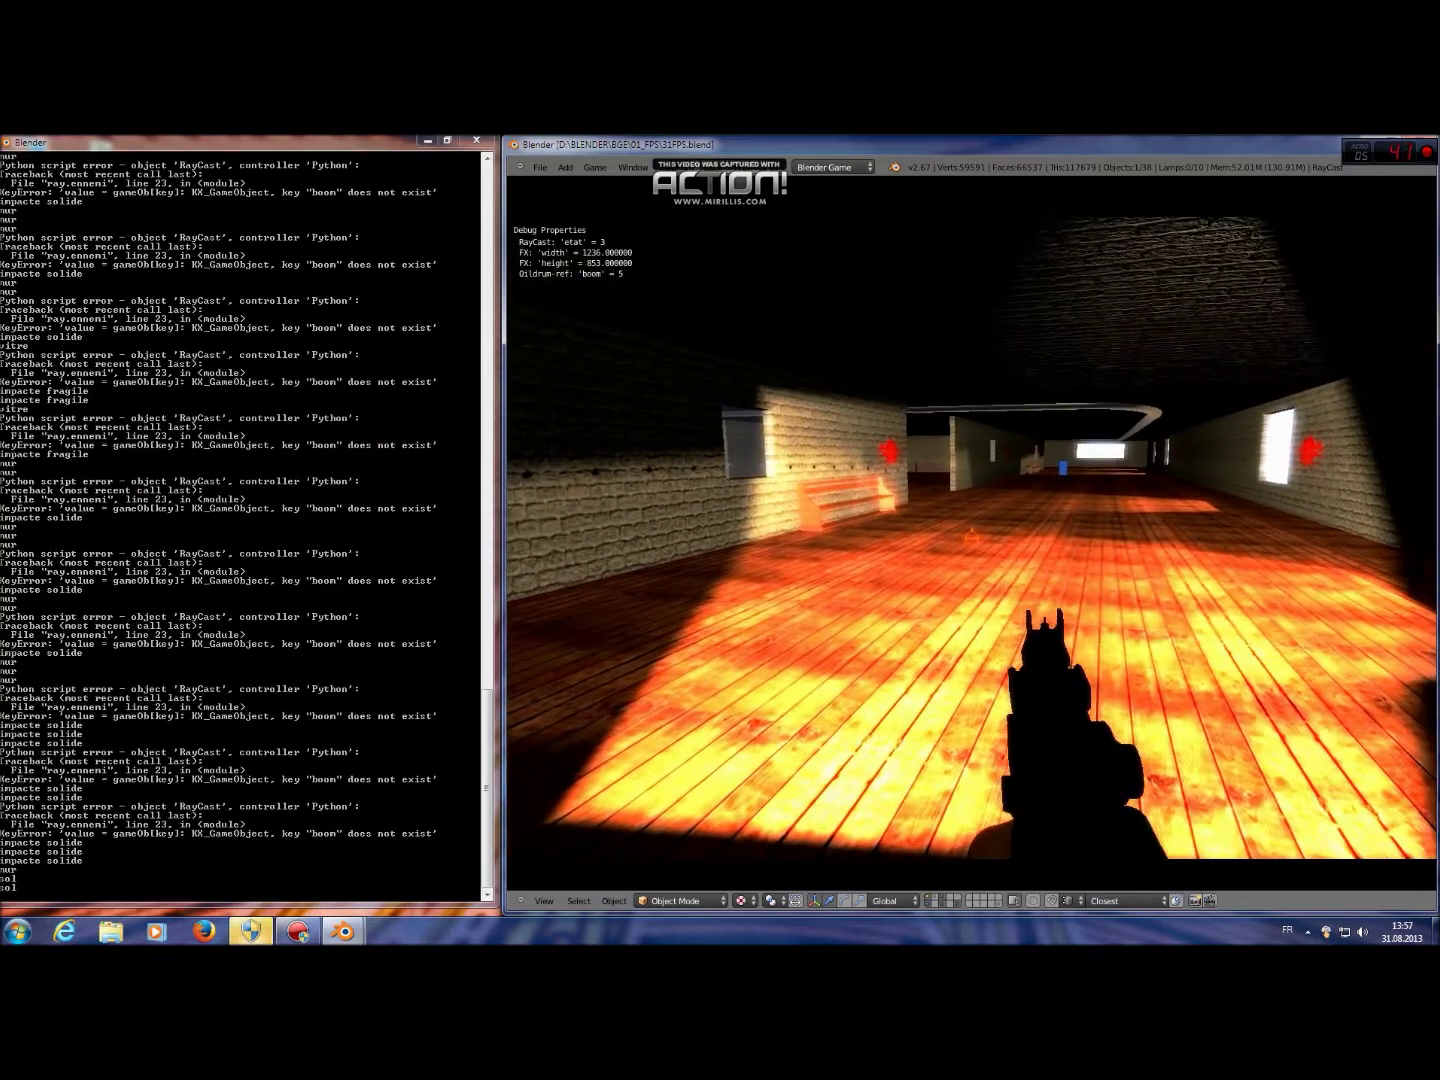
left_click(971, 536)
key("w")
left_click(971, 537)
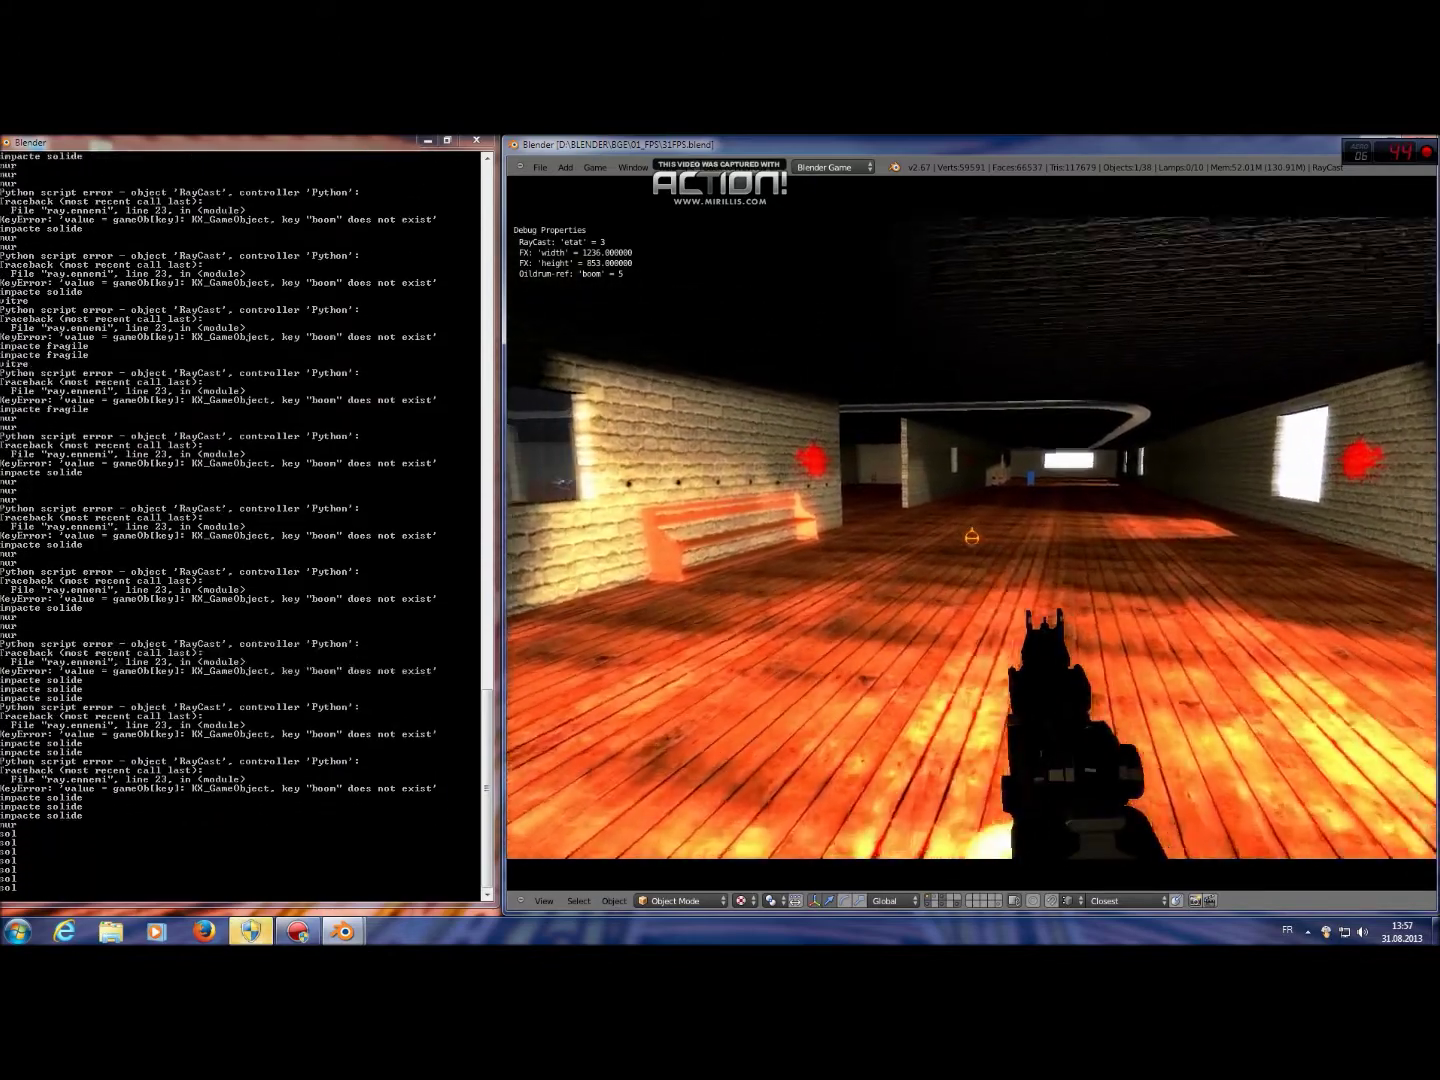
key("Escape")
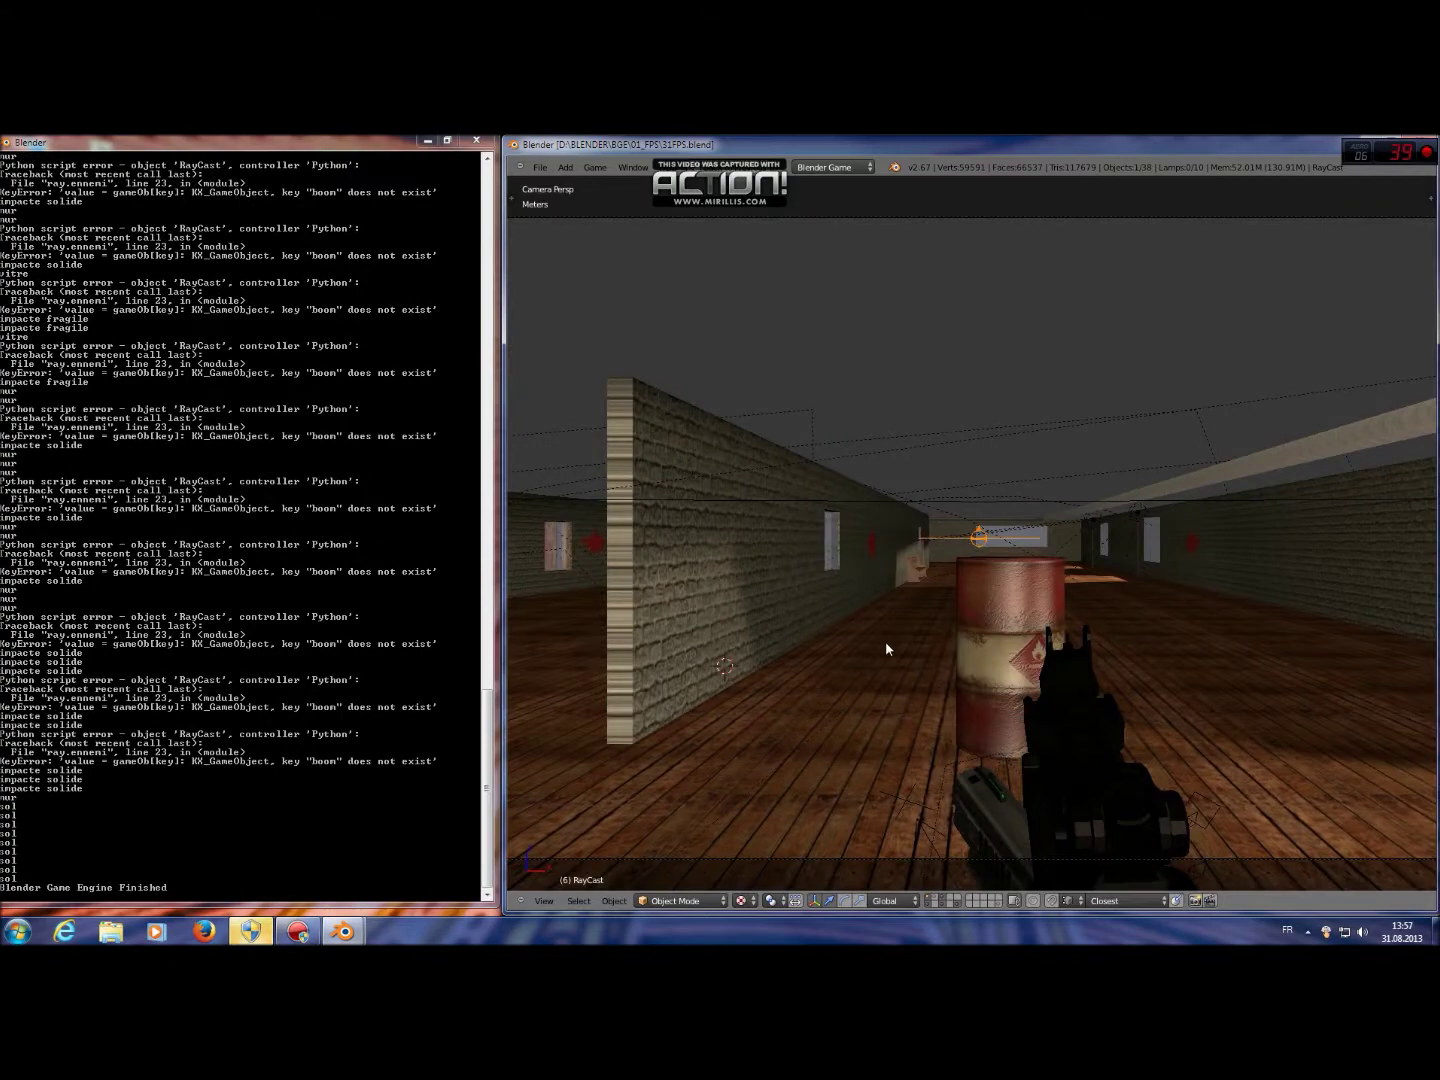